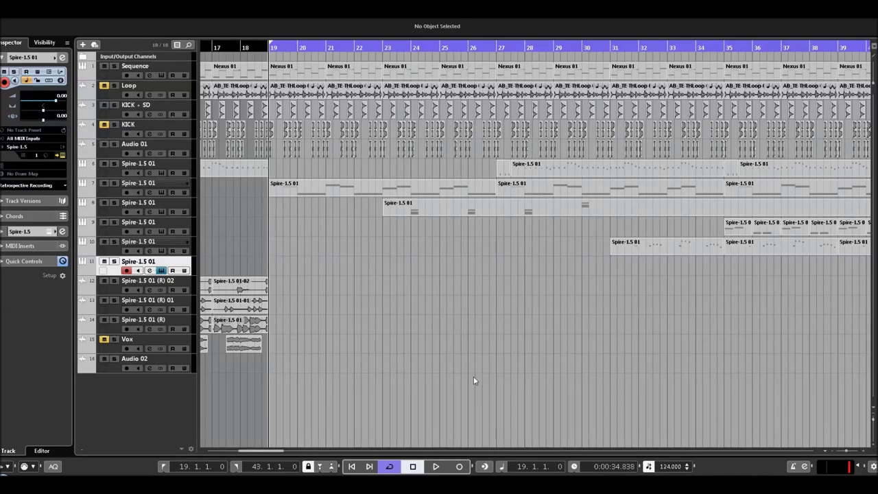
Select track 7's Spire part and play the song from bar 19.
click(844, 451)
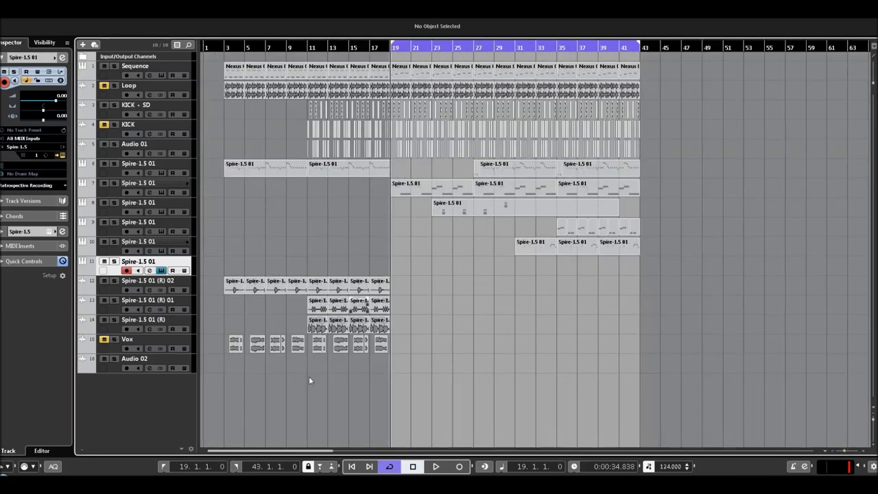
mouse_move(261, 451)
mouse_down()
mouse_move(277, 455)
mouse_move(281, 469)
mouse_up()
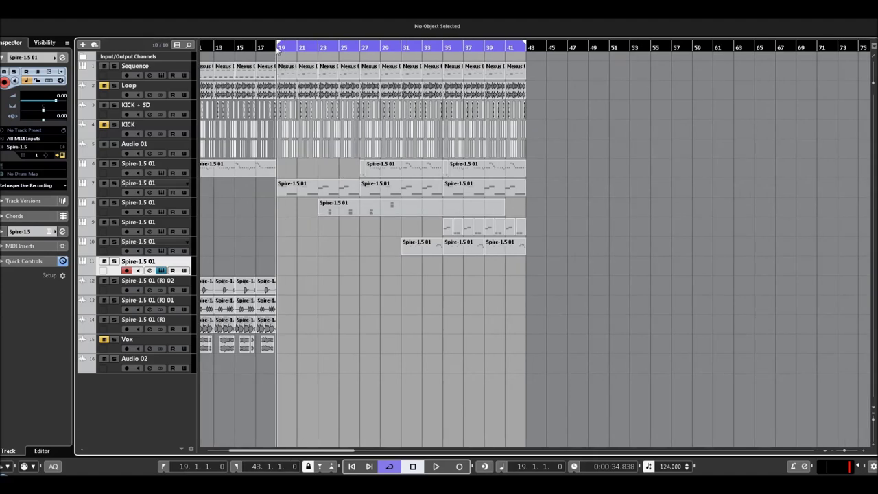
key(h)
key(h)
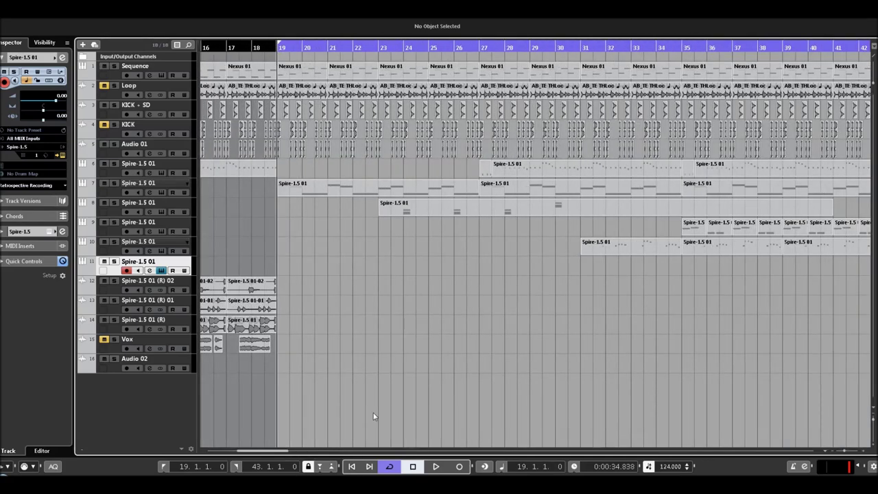
drag(286, 452, 287, 453)
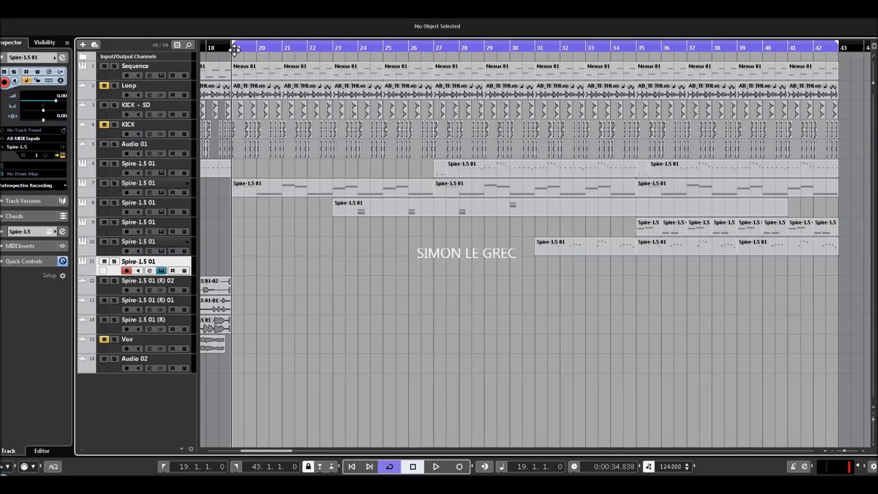
click(273, 191)
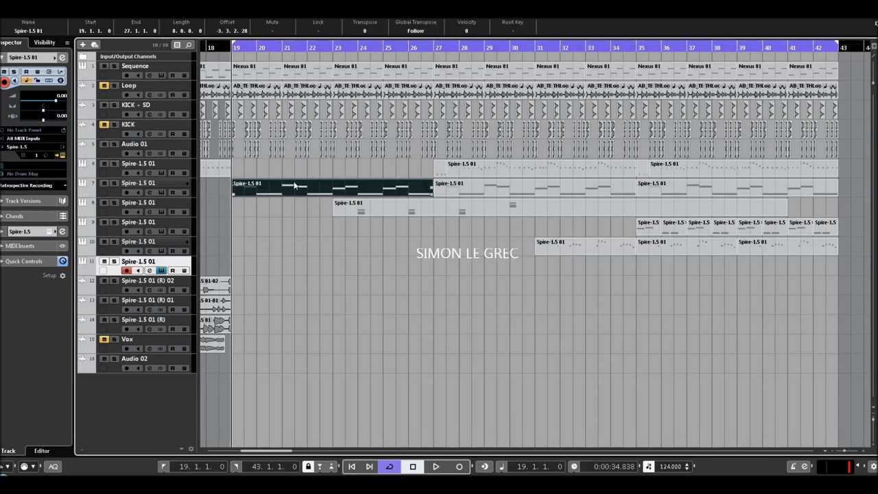
mouse_move(409, 201)
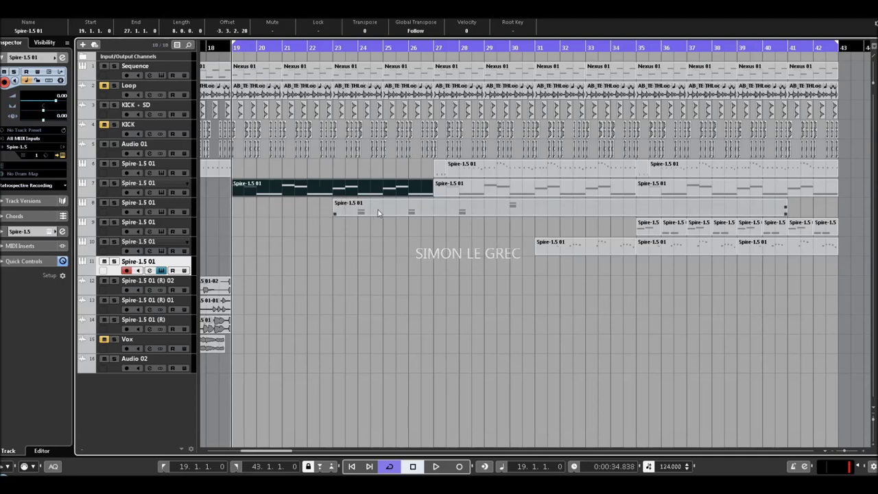
click(522, 269)
click(326, 193)
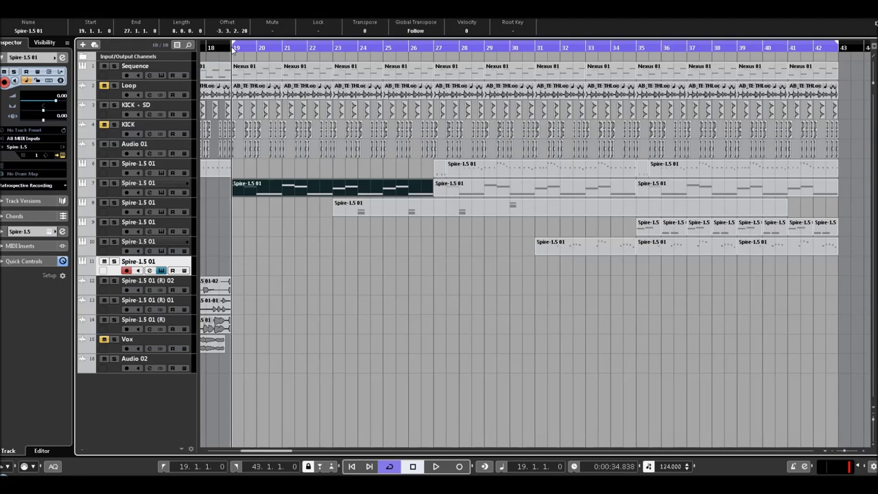
key(space)
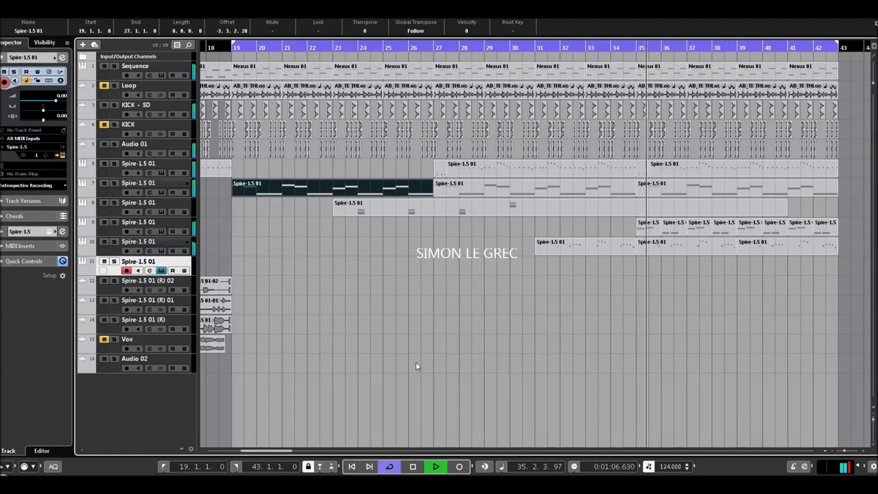
Raise track 9's volume from 0.00 to 2.57 dB, then stop playback and zoom out to bars 17–59.
click(168, 225)
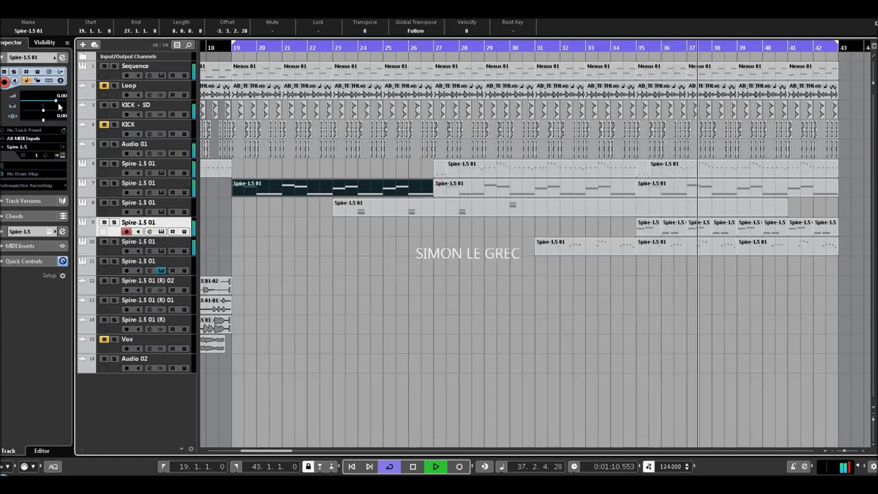
drag(58, 102, 62, 103)
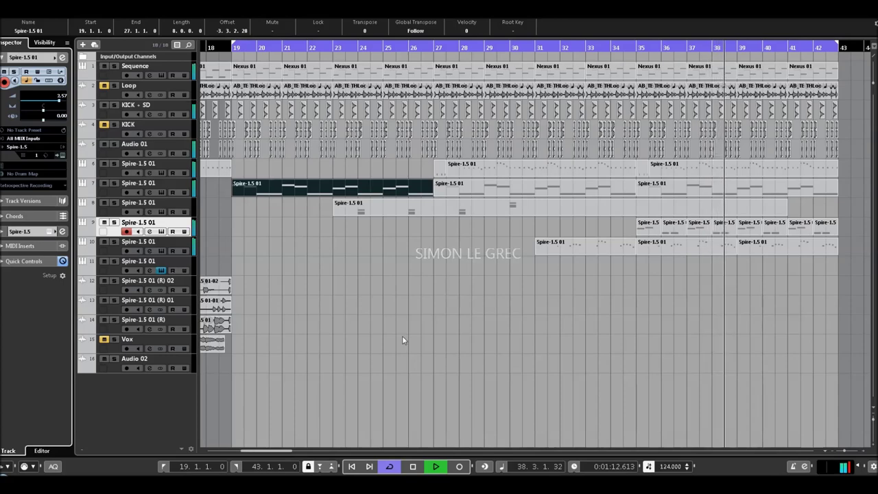
key(space)
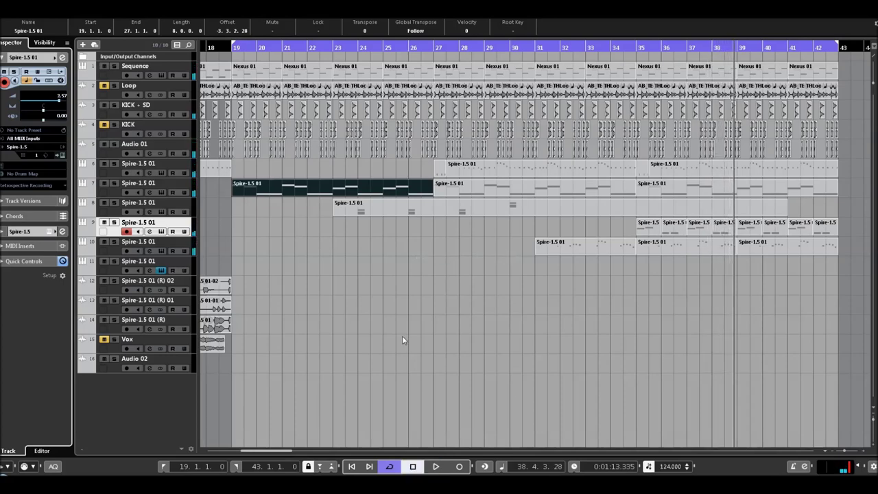
drag(844, 451, 839, 451)
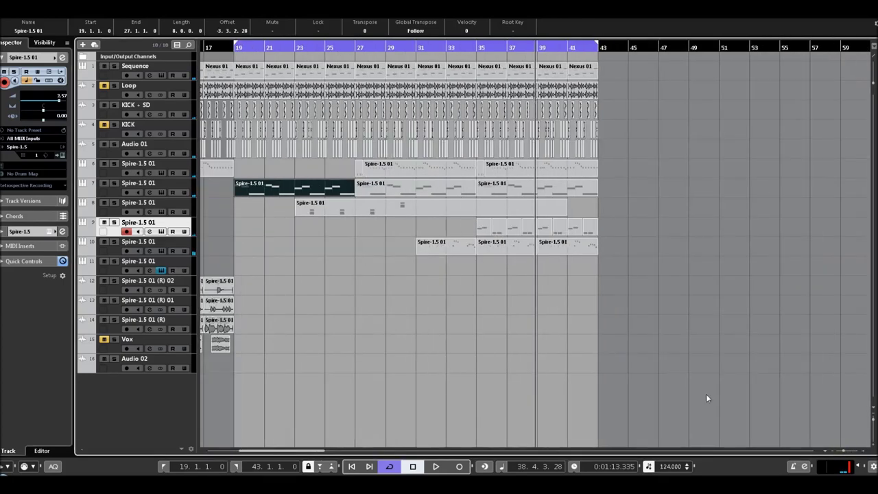
Select track 7 and briefly open and close its Spire instrument window.
click(154, 165)
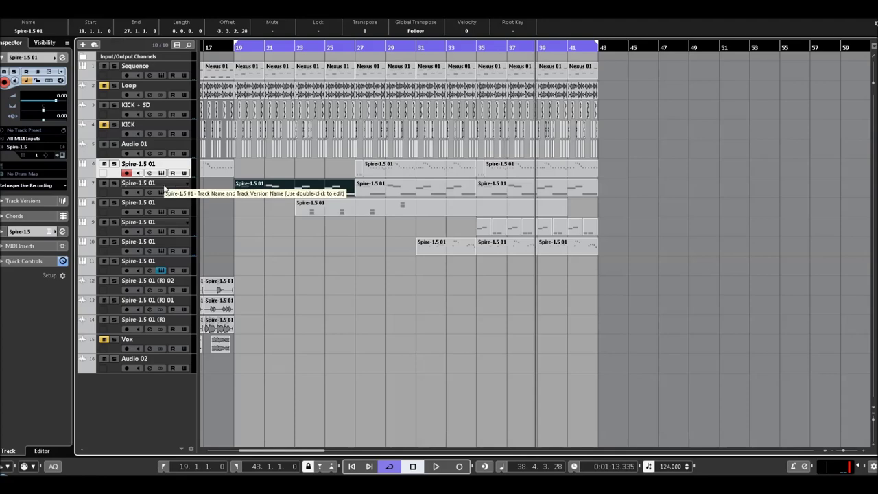
click(174, 184)
click(62, 156)
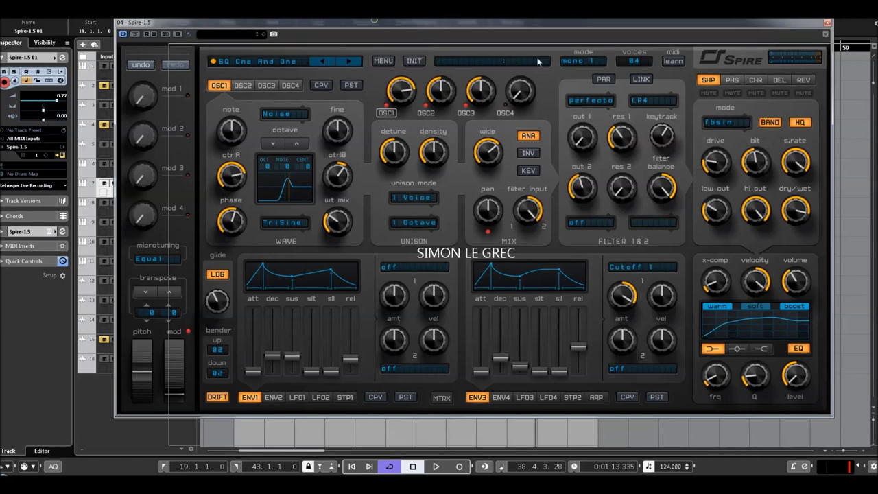
key(Escape)
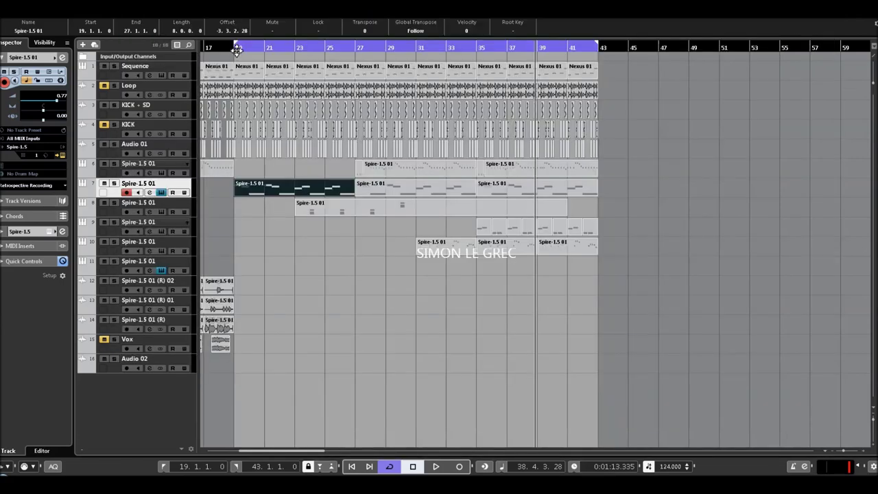
Narrow the loop range to bars 19–23 and play it from bar 19.
click(235, 46)
drag(597, 46, 297, 88)
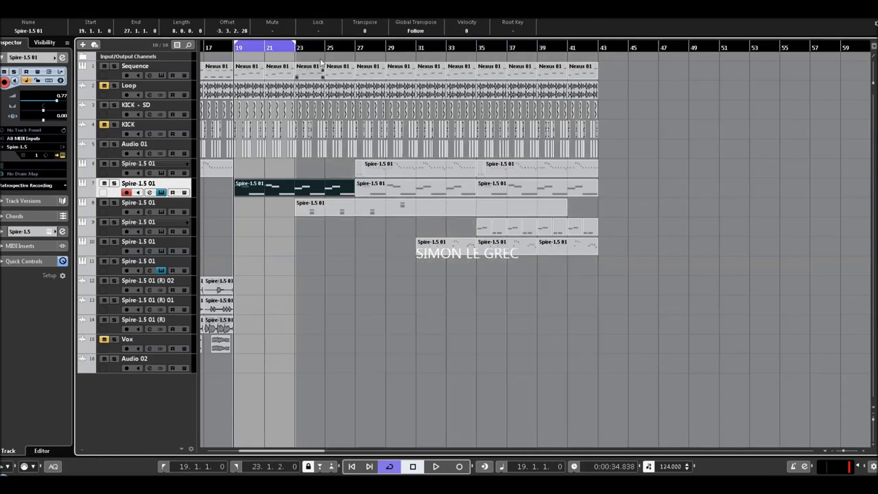
right_click(539, 19)
key(Escape)
drag(299, 41, 295, 43)
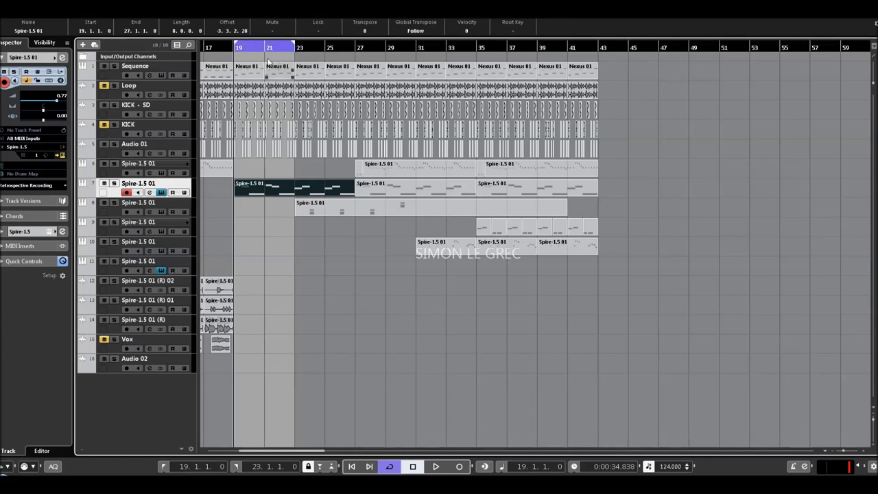
key(space)
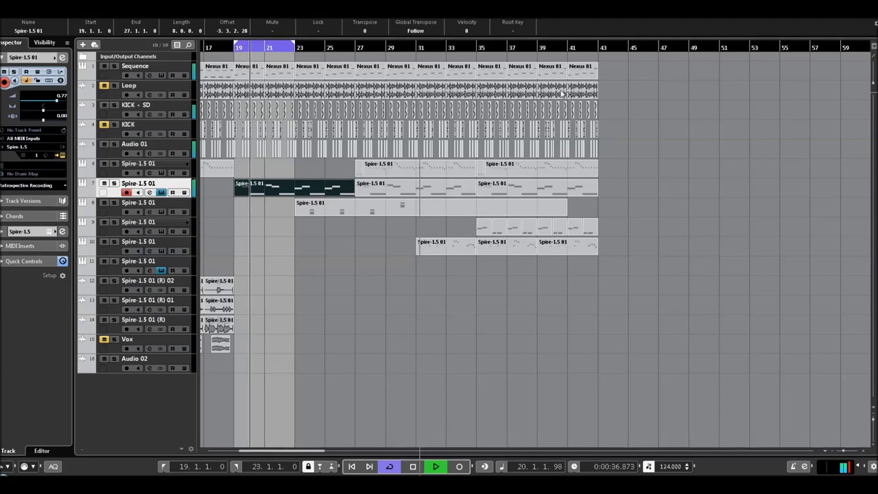
Open track 7's Spire synth showing the SQ One And One preset.
click(149, 193)
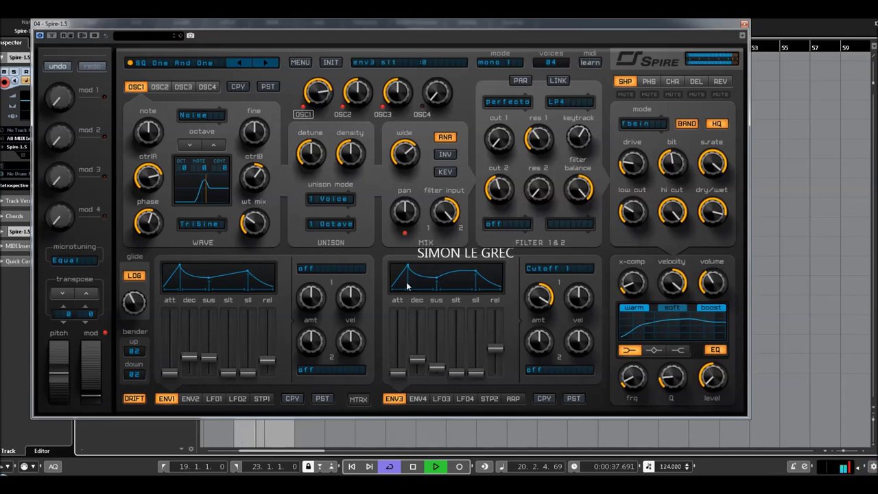
Lower oscillator 1's phase from 570 to 465 and reposition the Spire window.
drag(367, 28, 415, 36)
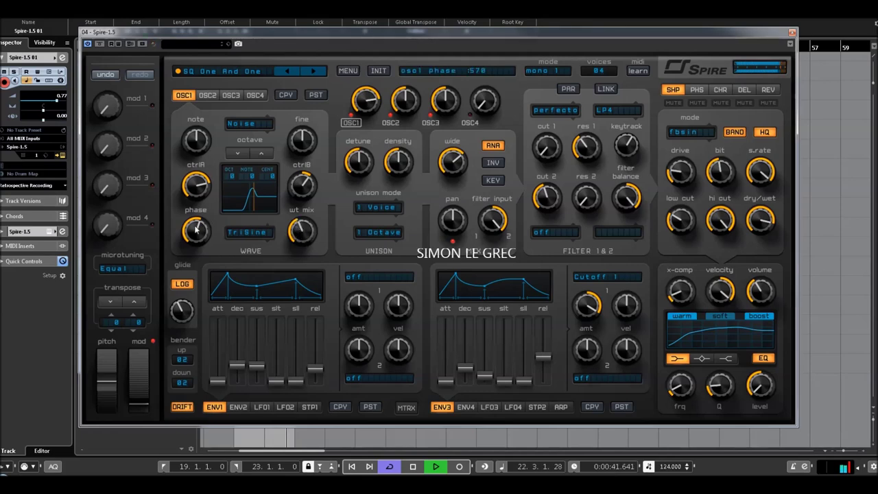
drag(195, 231, 199, 243)
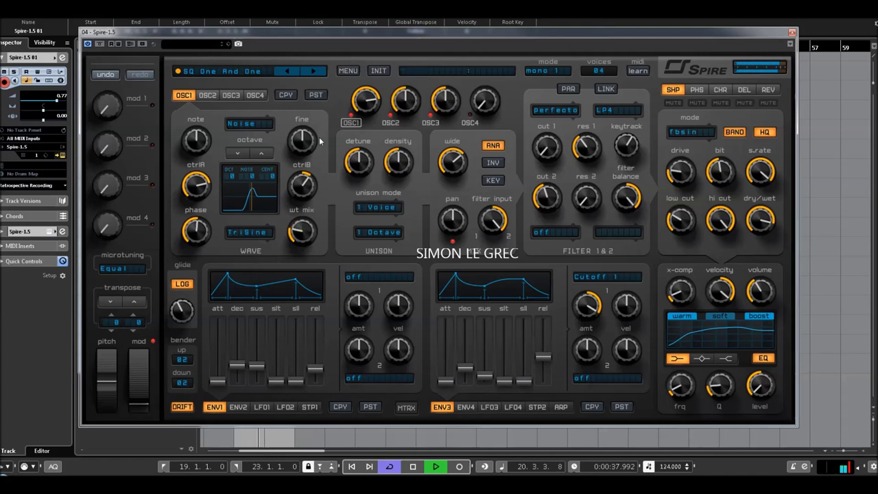
drag(312, 35, 388, 266)
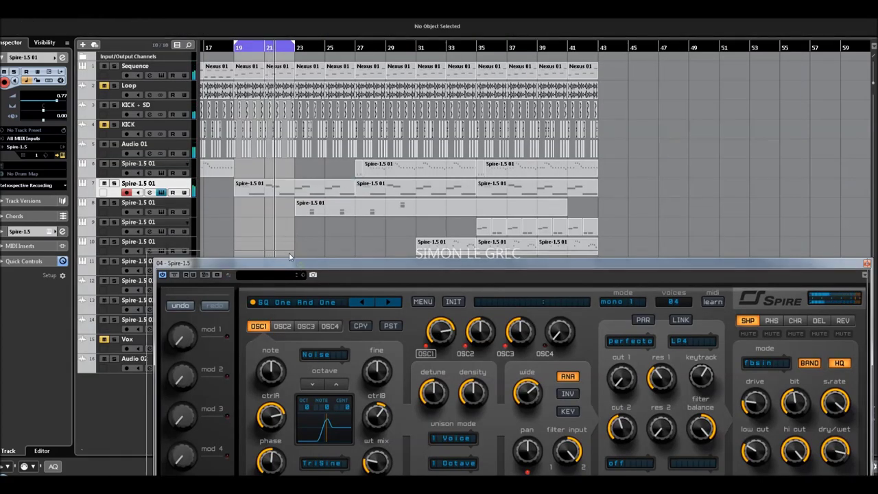
drag(289, 256, 213, 224)
Solo track 7 and move its Spire window higher on screen.
click(62, 155)
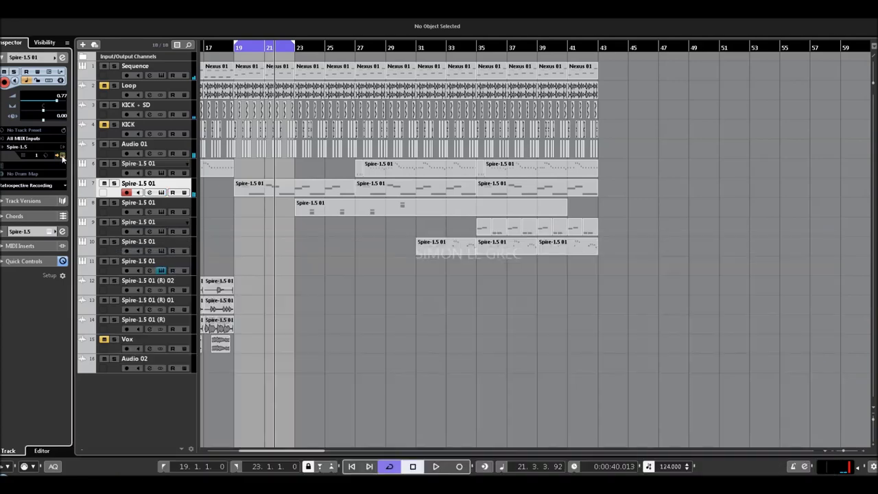
click(61, 156)
drag(322, 240, 326, 223)
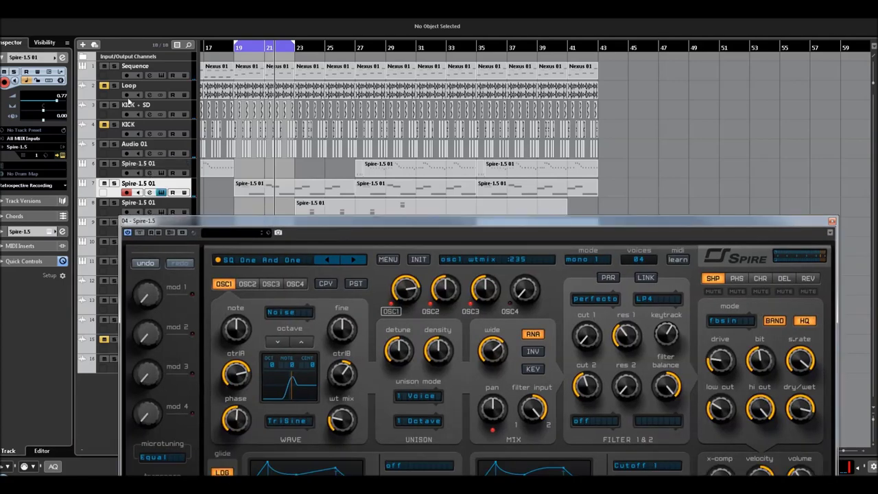
click(114, 185)
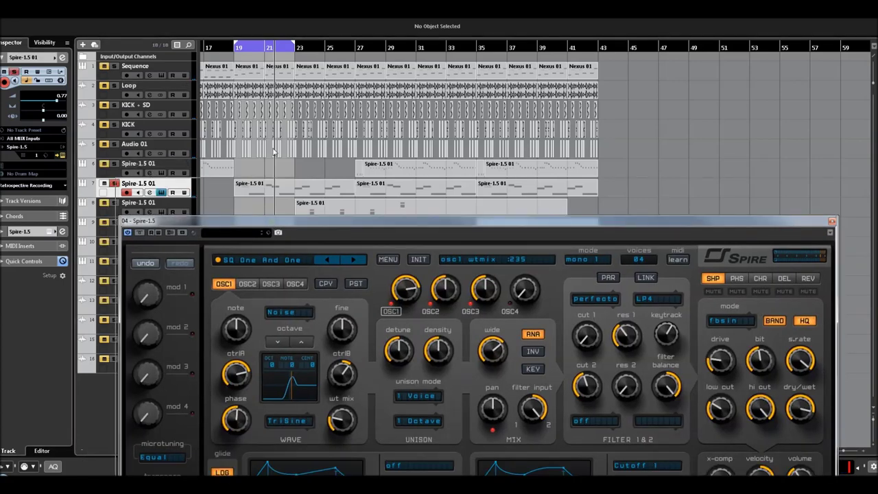
drag(270, 225, 338, 190)
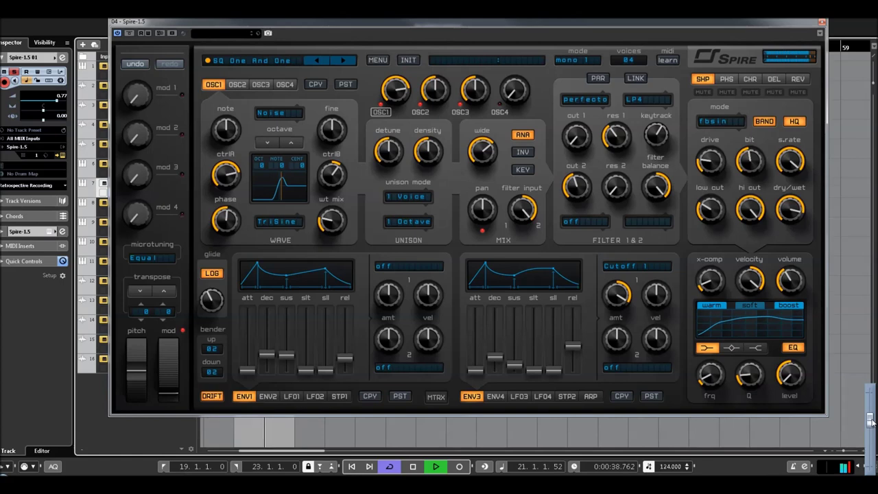
Adjust oscillator 1's wavetable mix, phase and ctrlB, leaving the wavetable mix around 245.
mouse_move(328, 231)
drag(328, 230, 327, 214)
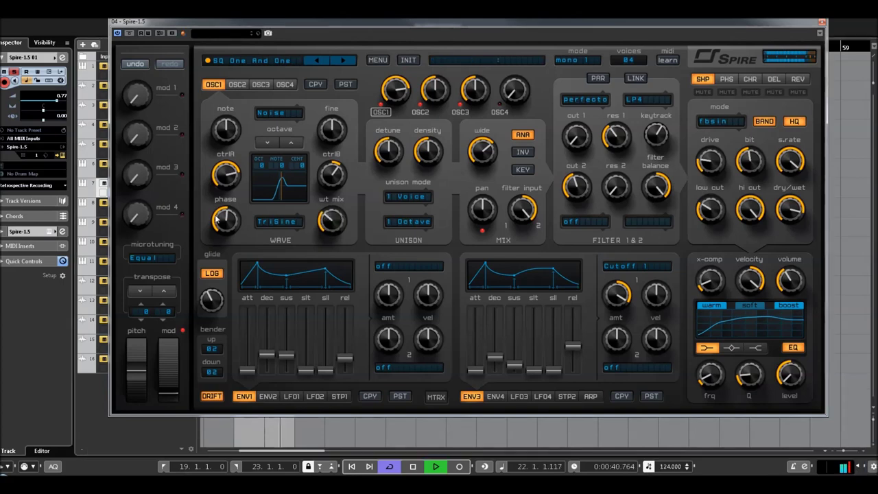
mouse_move(224, 210)
mouse_down()
mouse_move(227, 231)
mouse_move(225, 214)
mouse_up()
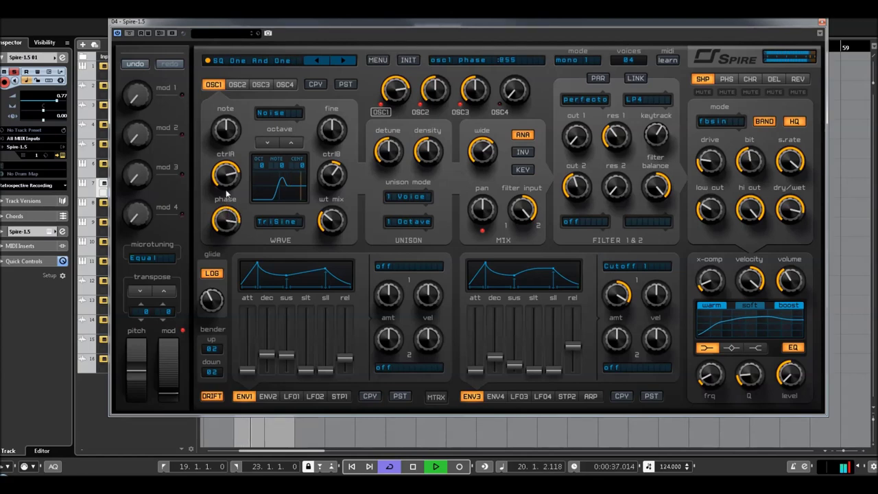
mouse_move(331, 204)
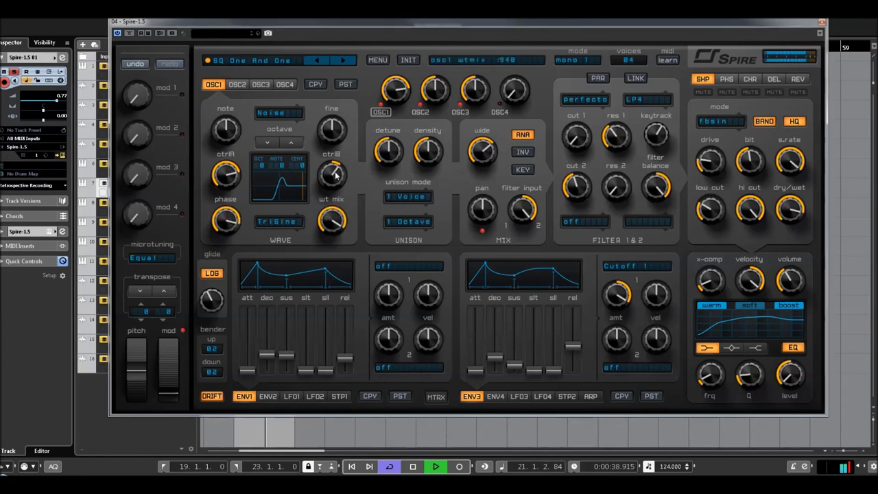
drag(237, 214, 231, 252)
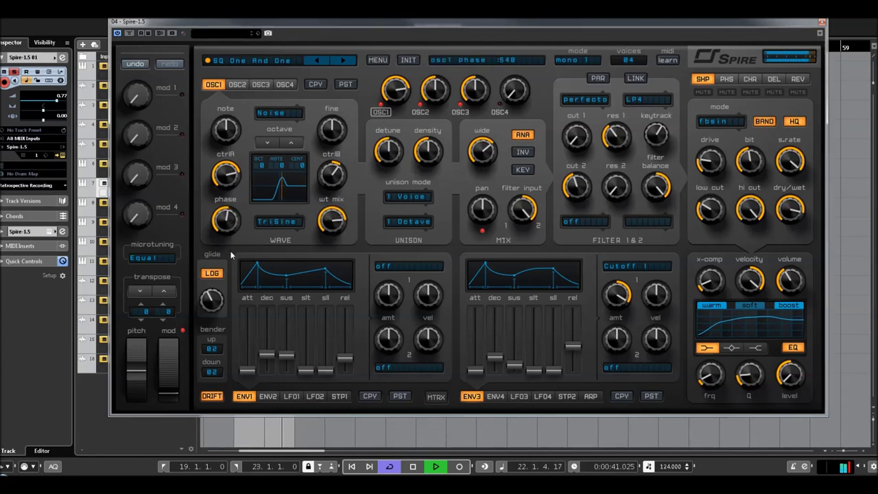
mouse_move(335, 192)
drag(335, 198, 329, 147)
mouse_move(327, 220)
mouse_down()
mouse_move(352, 260)
mouse_move(359, 338)
mouse_up()
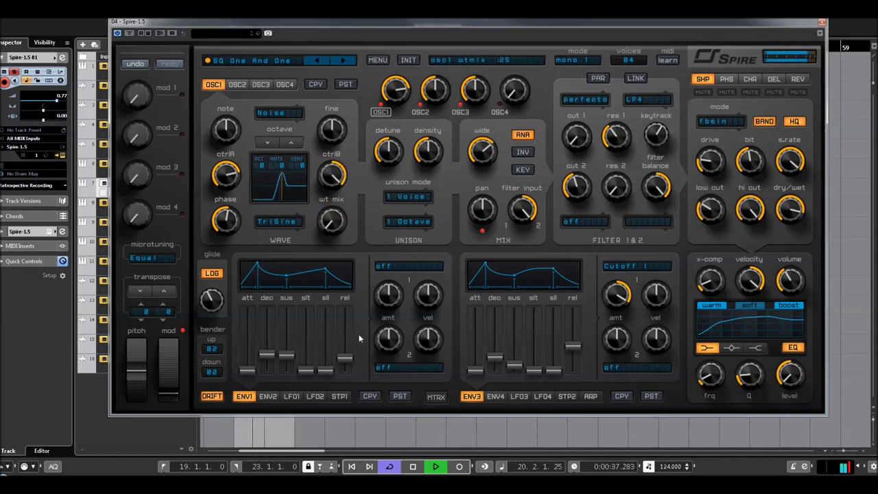
mouse_move(332, 234)
mouse_down()
mouse_move(336, 187)
mouse_move(336, 199)
mouse_up()
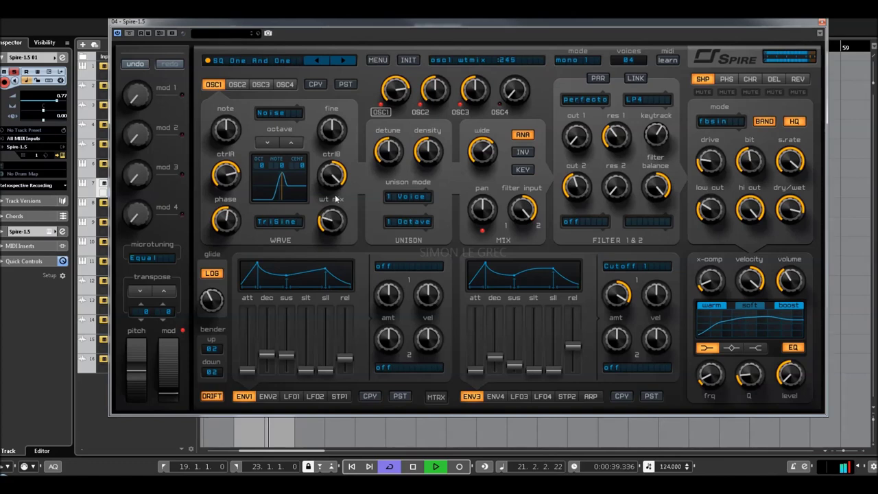
Set oscillator 1's ctrlA to 745 and ctrlB to 281, then close the Spire window.
mouse_move(233, 175)
mouse_down()
mouse_move(234, 215)
mouse_move(226, 166)
mouse_up()
drag(337, 194, 336, 208)
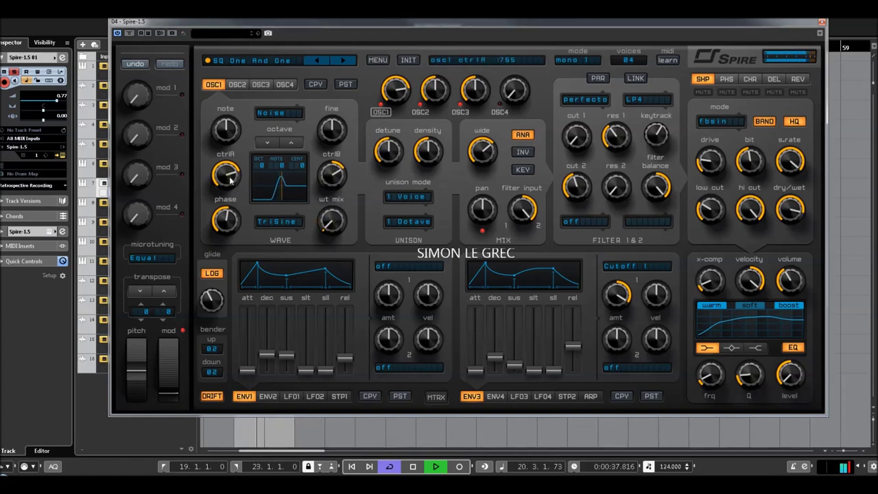
drag(230, 176, 230, 180)
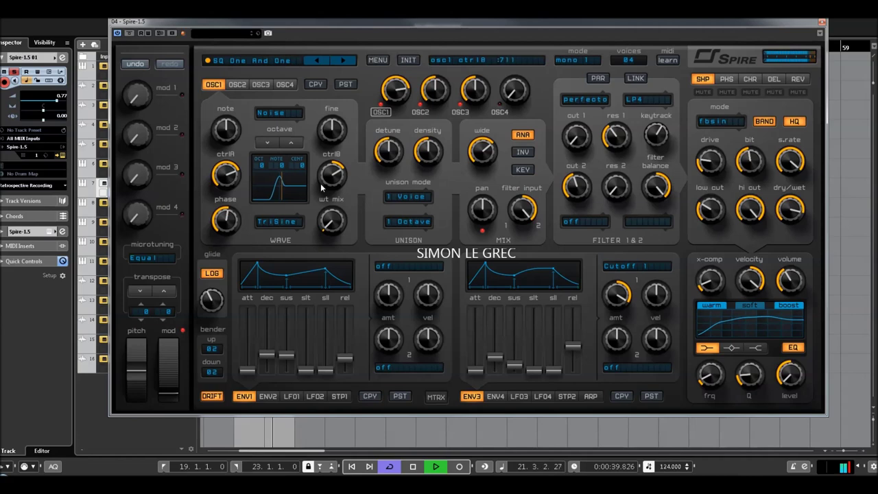
mouse_move(338, 173)
mouse_down()
mouse_move(338, 216)
mouse_move(338, 192)
mouse_up()
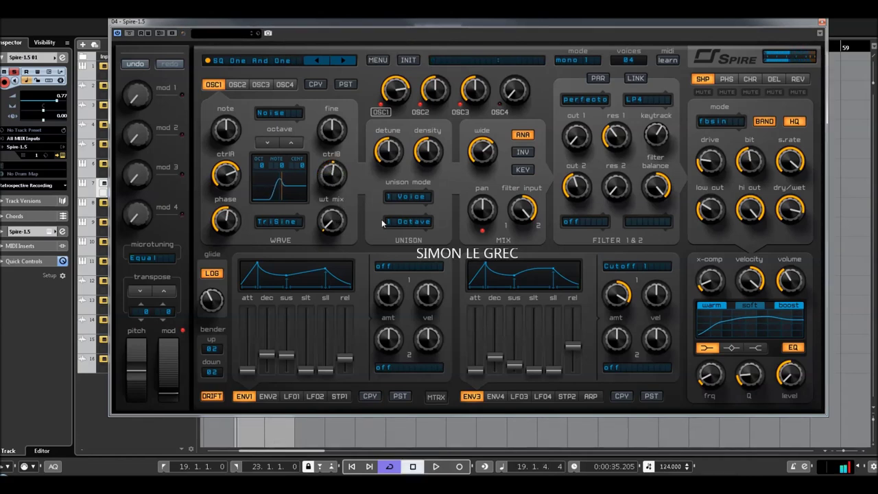
click(821, 23)
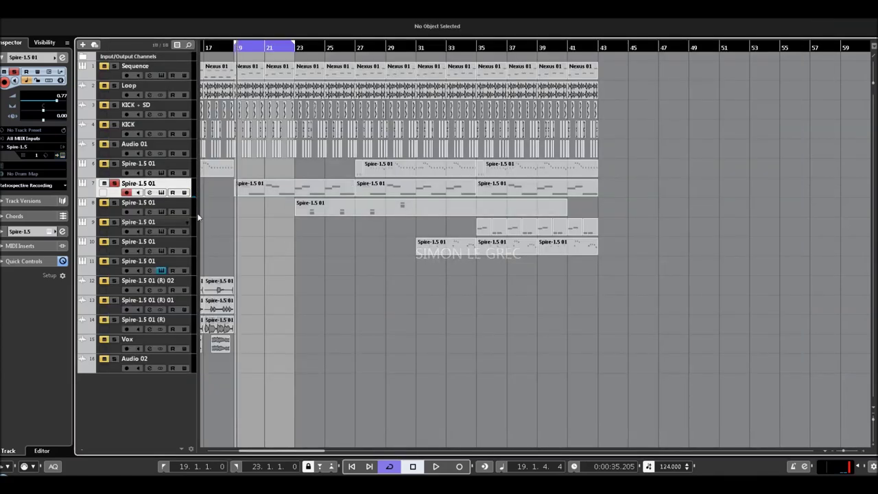
Select track 8, move the loop range to bars 23–27, and solo track 8.
key(Down)
click(301, 58)
key(h)
key(h)
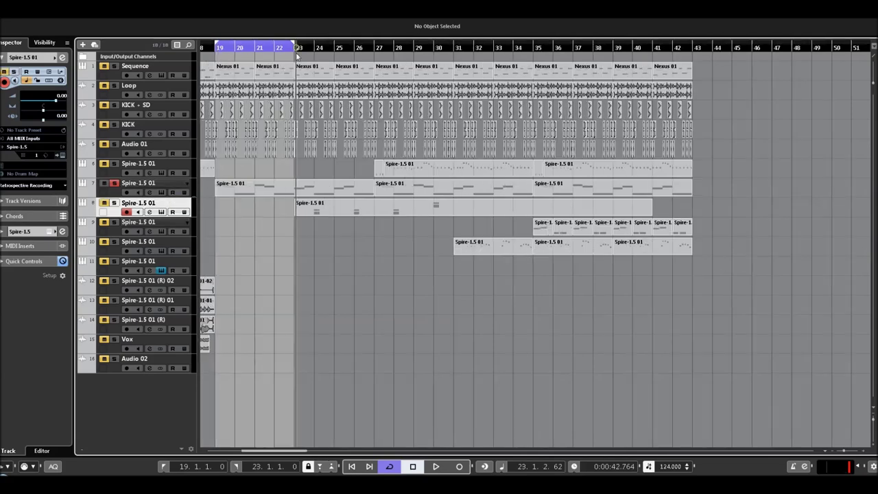
drag(283, 53, 378, 48)
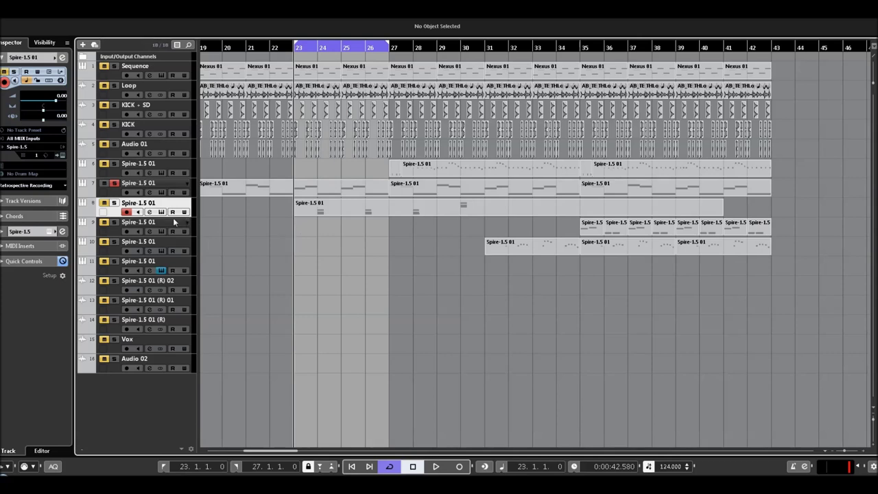
key(s)
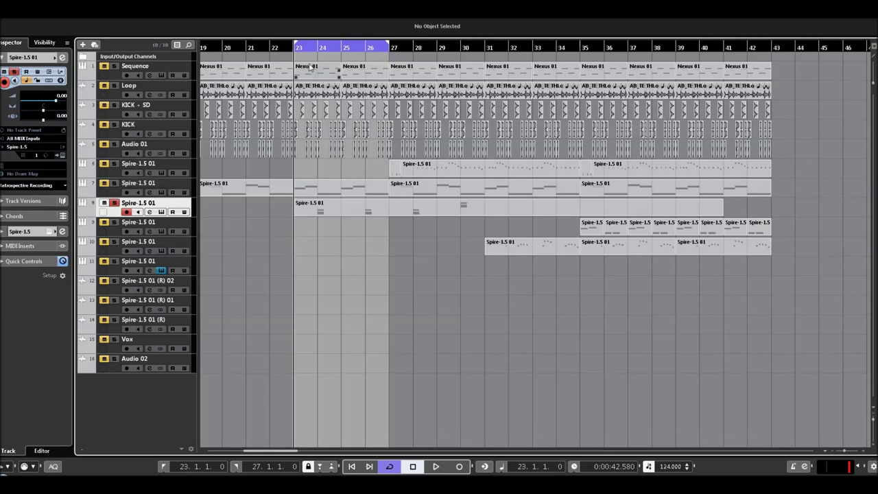
View track 8's chord notes in the note editor while playing from bar 23, then close it and stop.
double_click(327, 206)
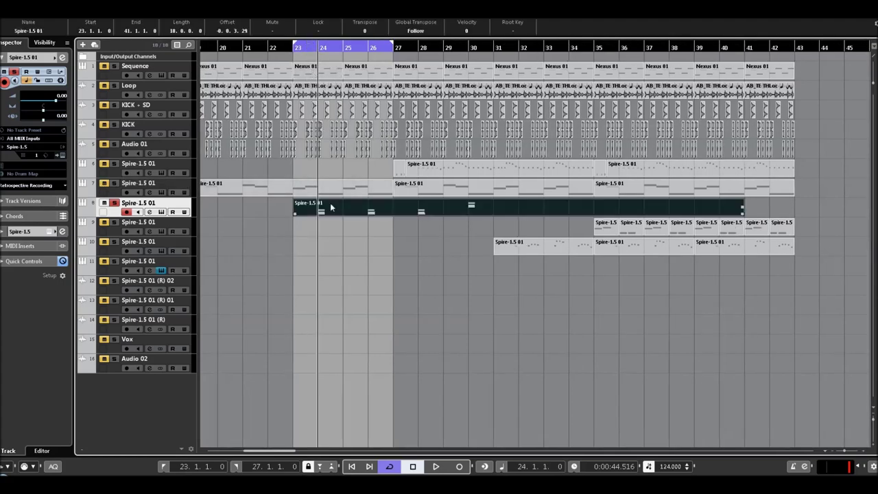
scroll(302, 285, down, 3)
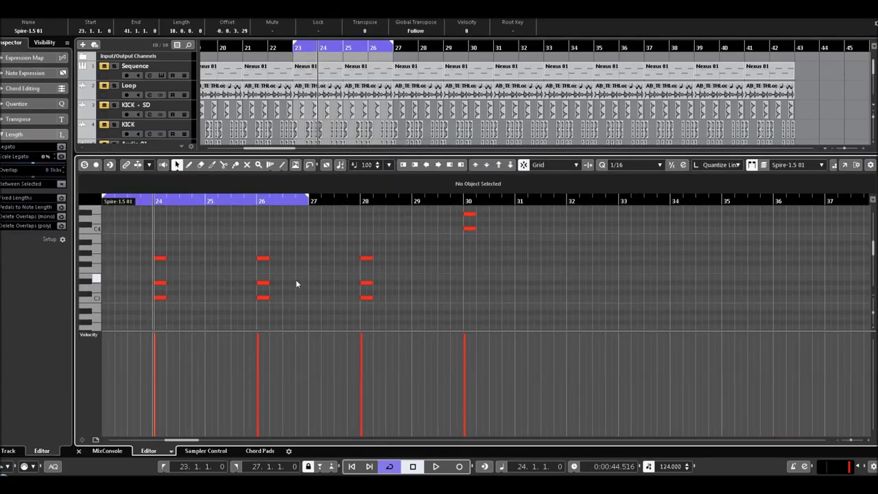
key(space)
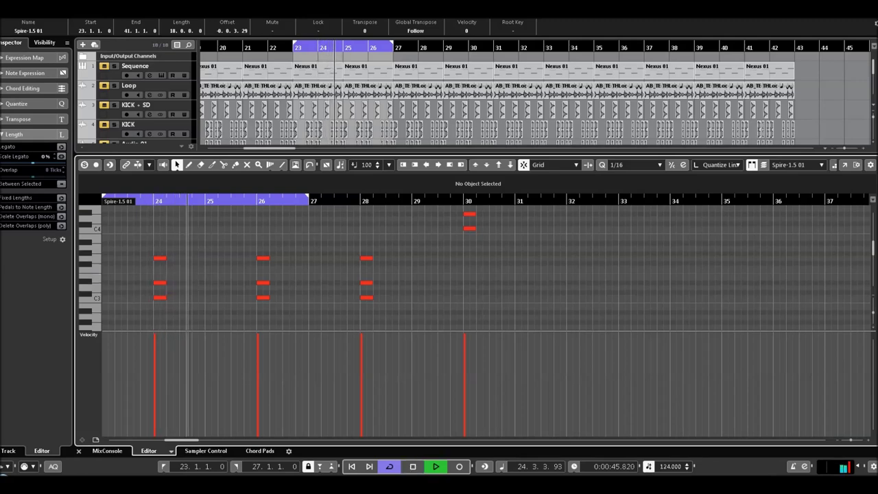
key(ctrl+alt+e)
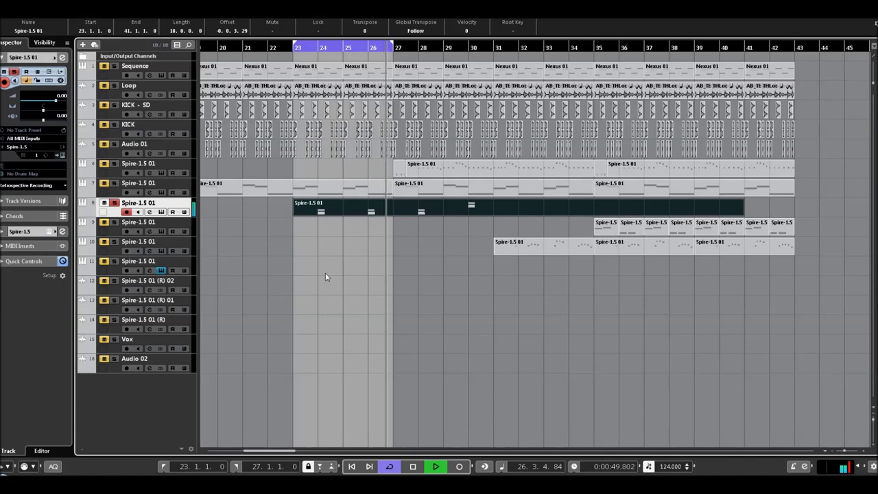
key(space)
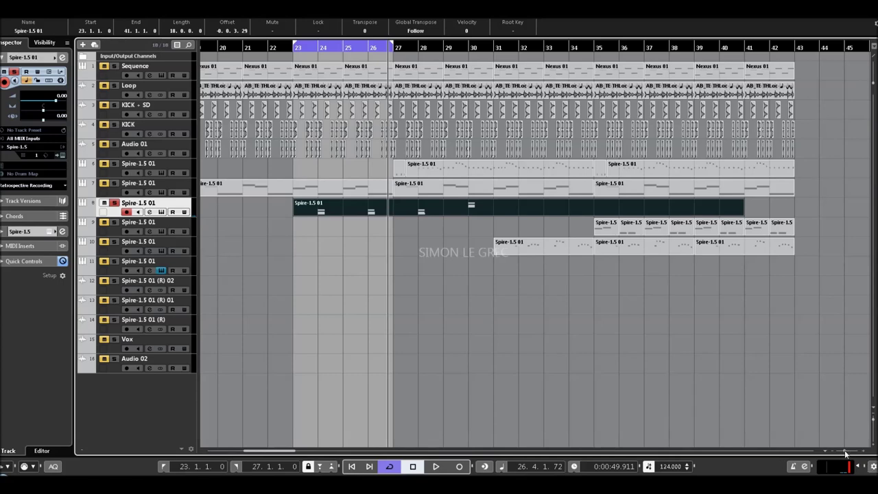
Enable monitoring on track 8 and open its Spire synth on the PL Boulder Dash preset.
drag(846, 452, 841, 453)
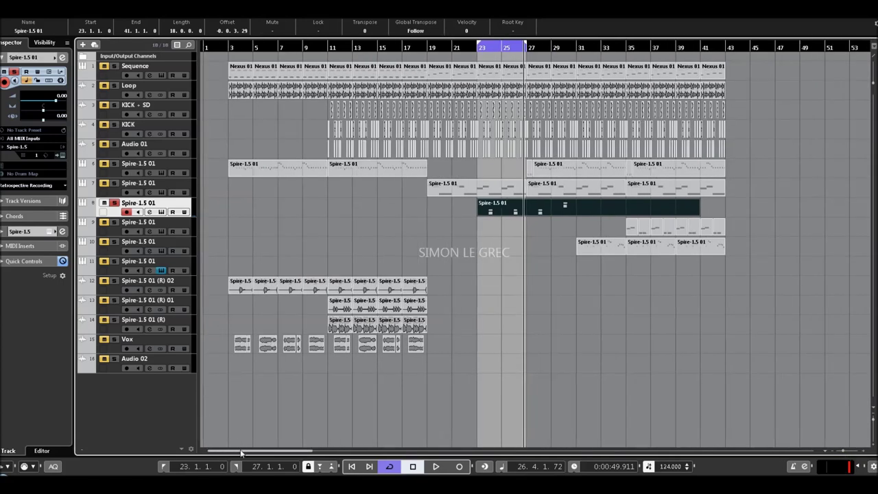
drag(241, 453, 276, 448)
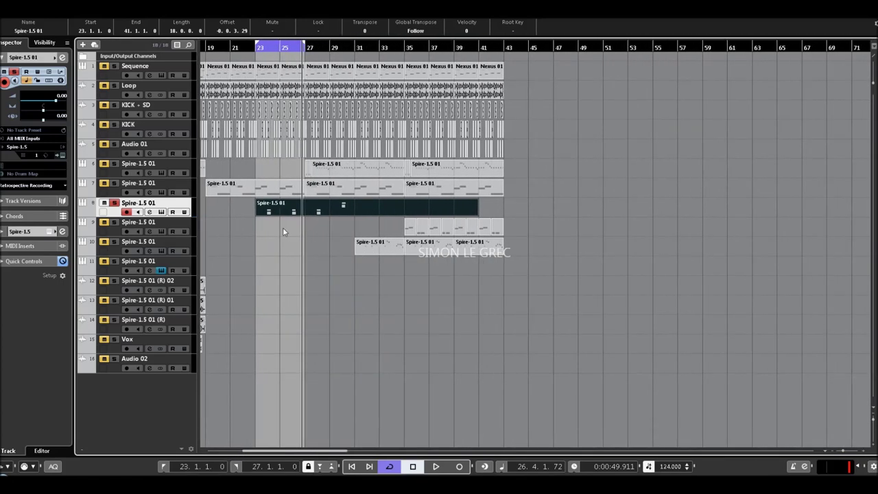
click(62, 155)
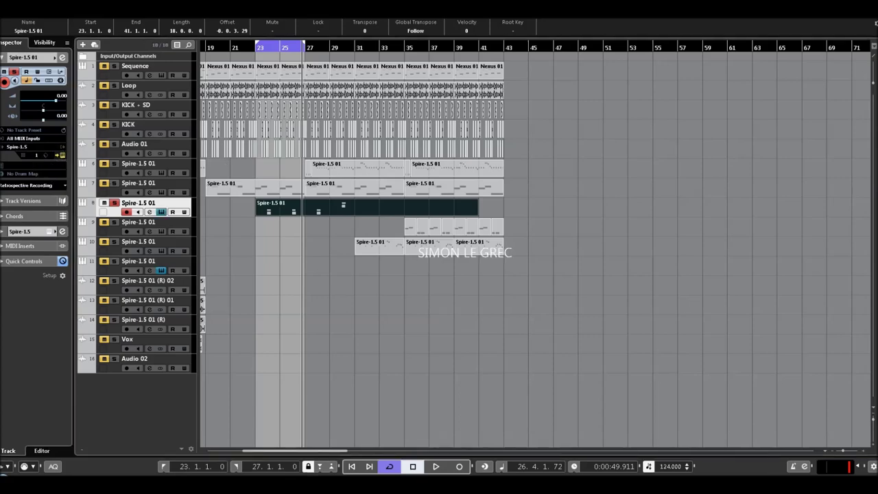
key(ctrl+e)
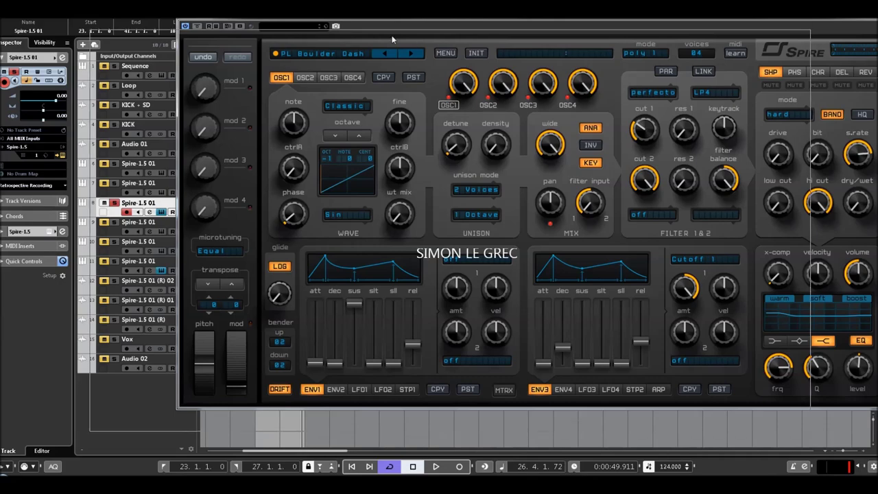
Shift the cycle start later, raise the Spire window above the transport, and lower filter 1 cutoff to 225.
drag(477, 17, 392, 27)
drag(530, 35, 582, 242)
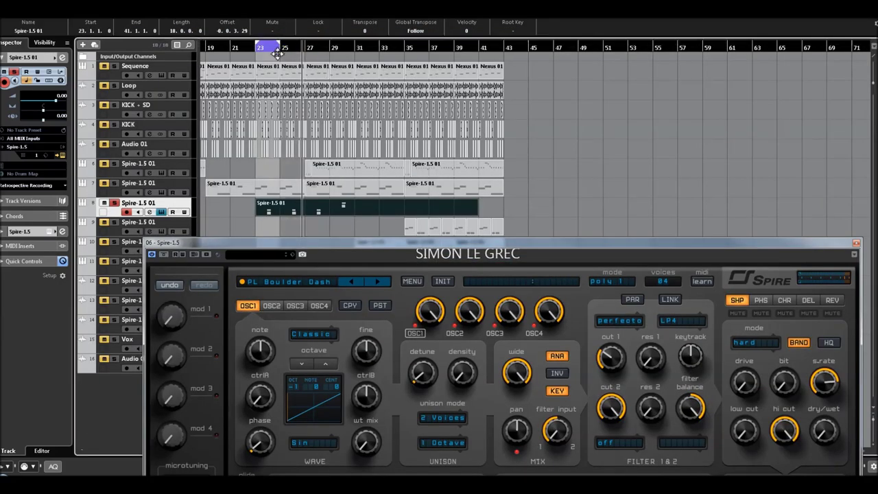
drag(398, 247, 400, 232)
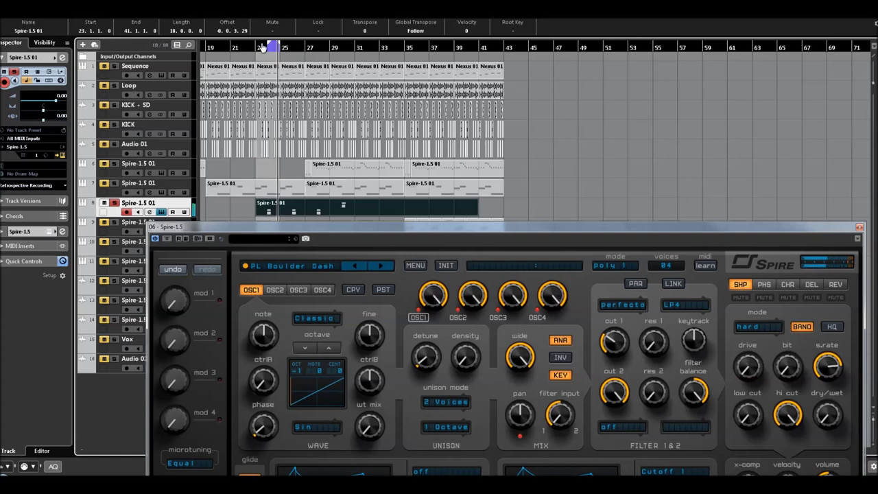
drag(257, 44, 267, 44)
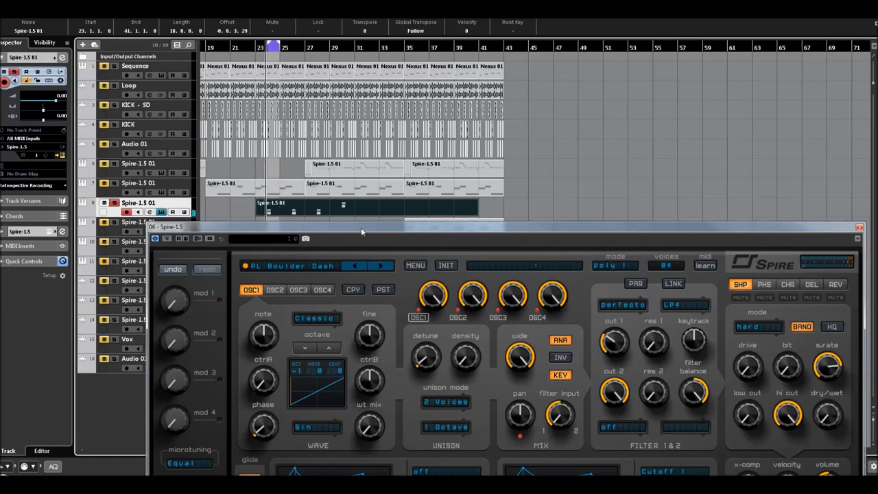
drag(549, 226, 515, 51)
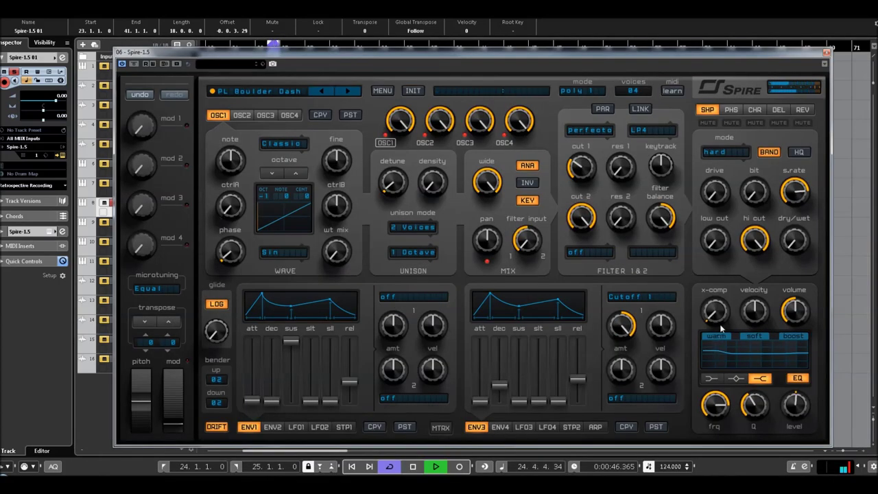
mouse_move(581, 173)
mouse_down()
mouse_move(581, 195)
mouse_move(572, 188)
mouse_up()
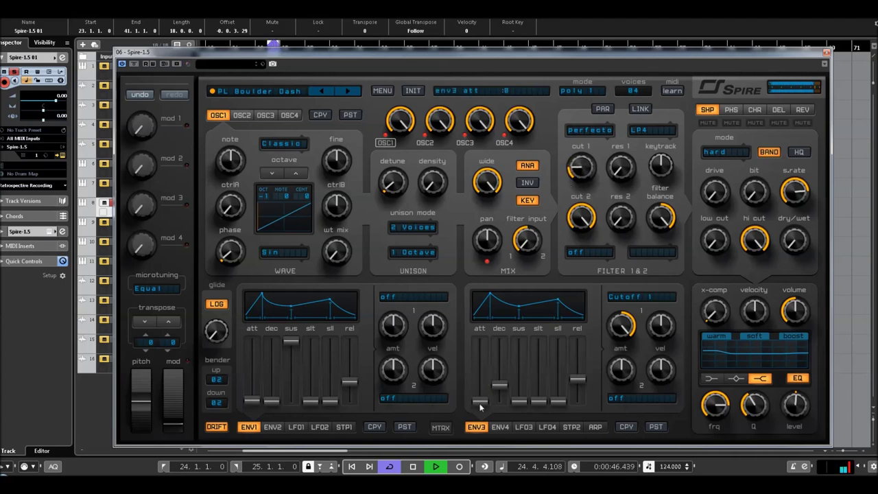
Lengthen the attack times of envelopes 3, 1 and 2.
drag(480, 408, 480, 402)
drag(252, 408, 252, 402)
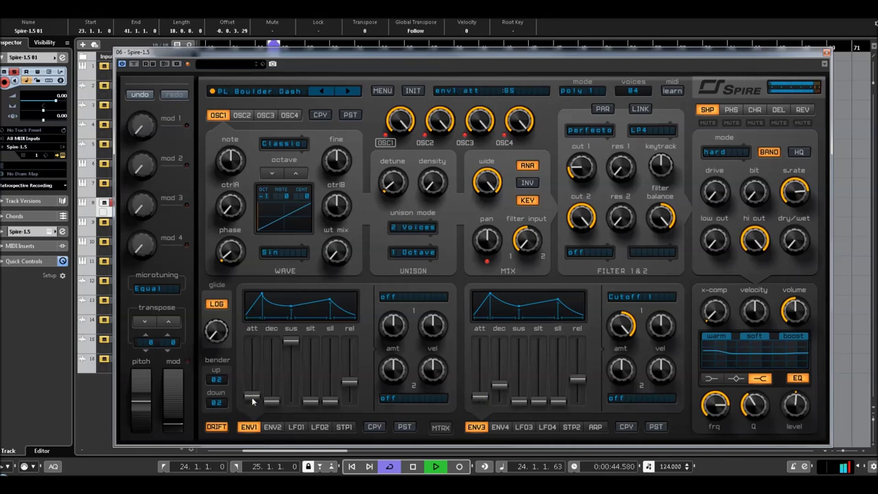
click(272, 427)
drag(259, 404, 259, 398)
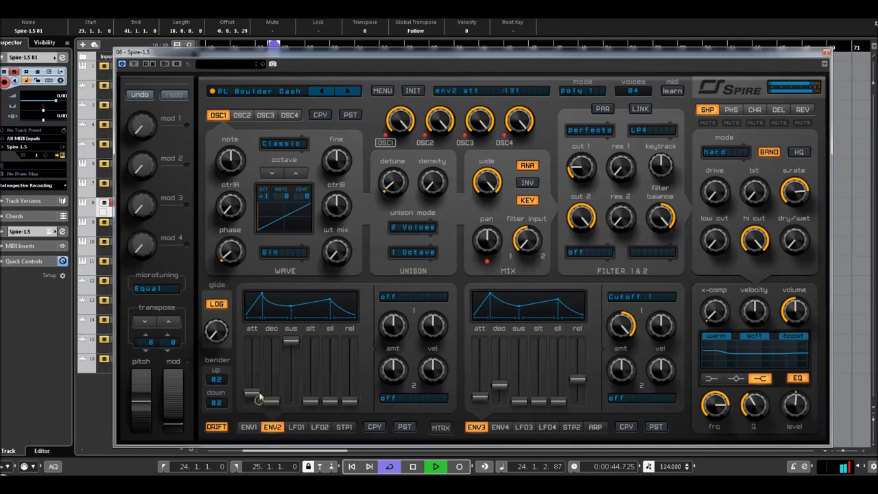
Sweep filter 1 cutoff down, lengthen the ENV3 decay, then bring the cutoff back to 278.
drag(572, 173, 587, 195)
click(499, 426)
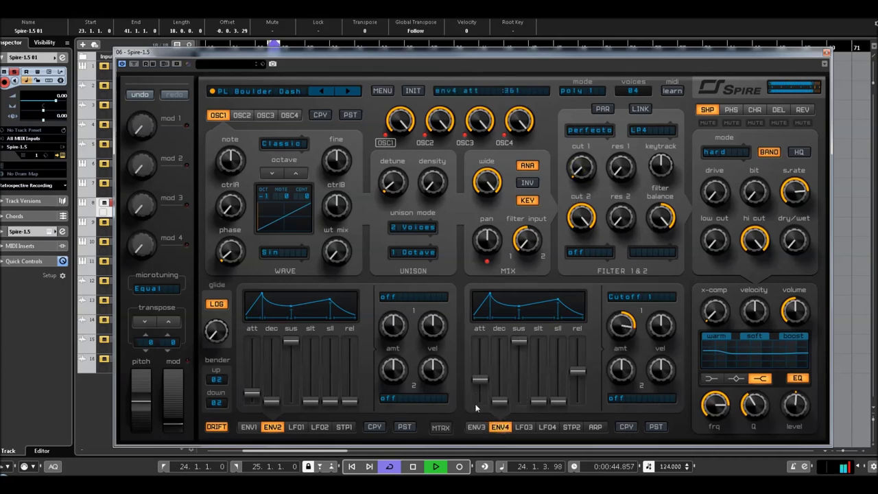
click(476, 427)
mouse_move(500, 401)
mouse_down()
mouse_move(500, 385)
mouse_move(502, 393)
mouse_up()
drag(584, 176, 589, 159)
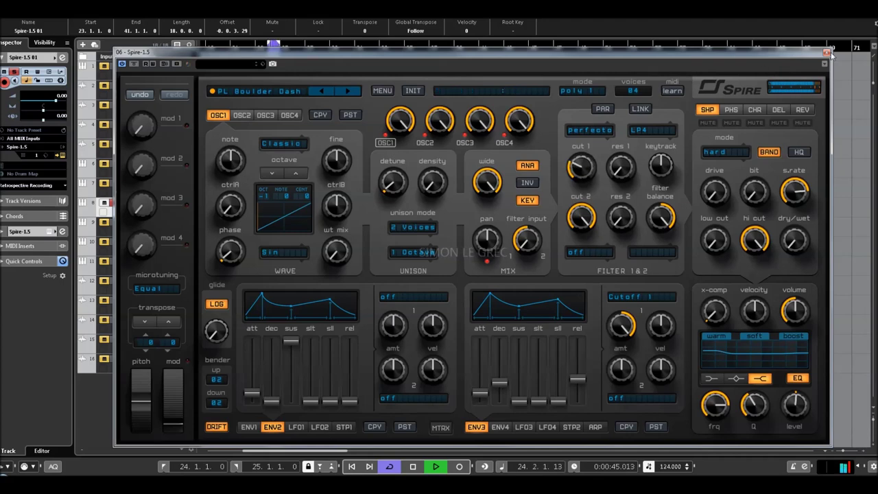
Close Spire, unmute and solo the Loop track, and stop playback.
click(827, 53)
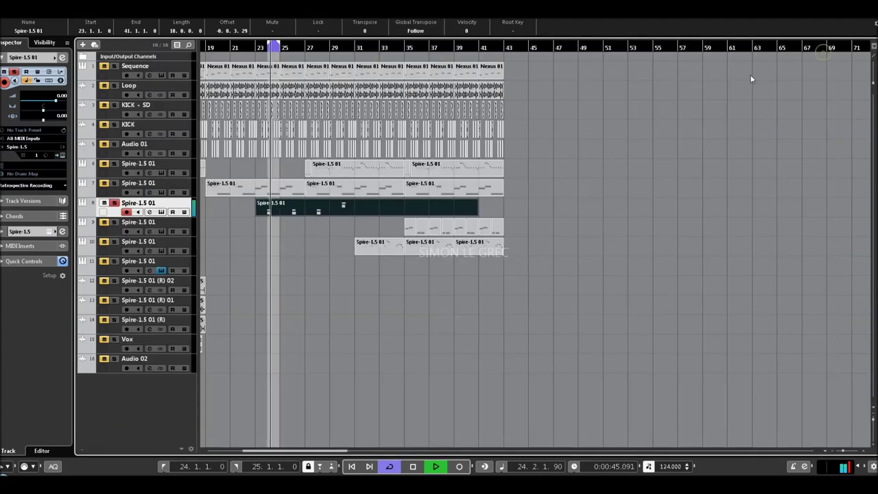
click(105, 86)
click(114, 86)
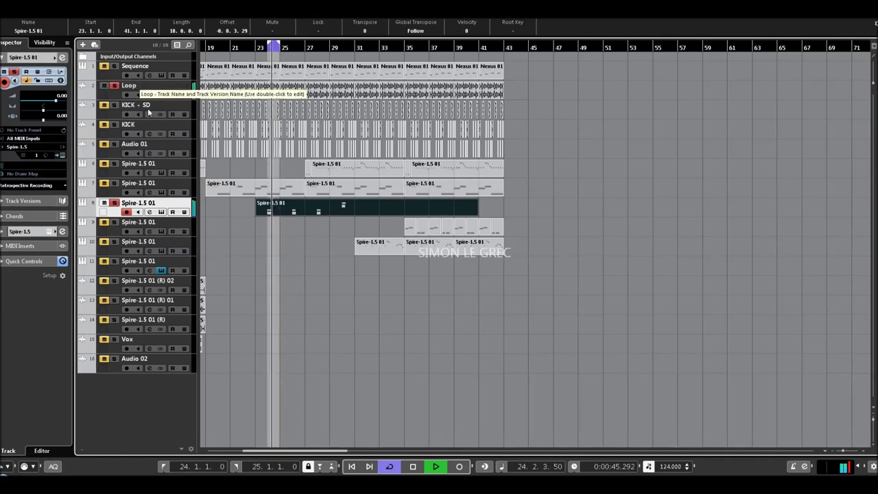
key(space)
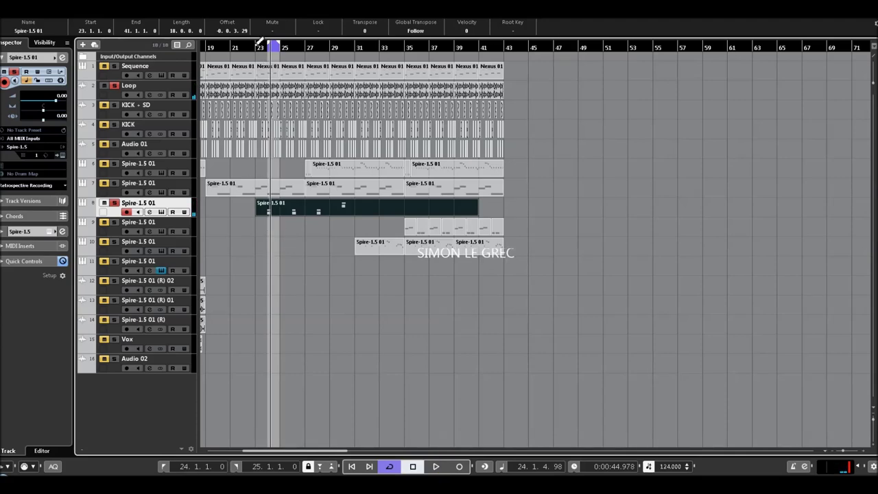
Zoom in, select Spire track 6 and set the cycle range to bars 27–29.
drag(260, 41, 281, 165)
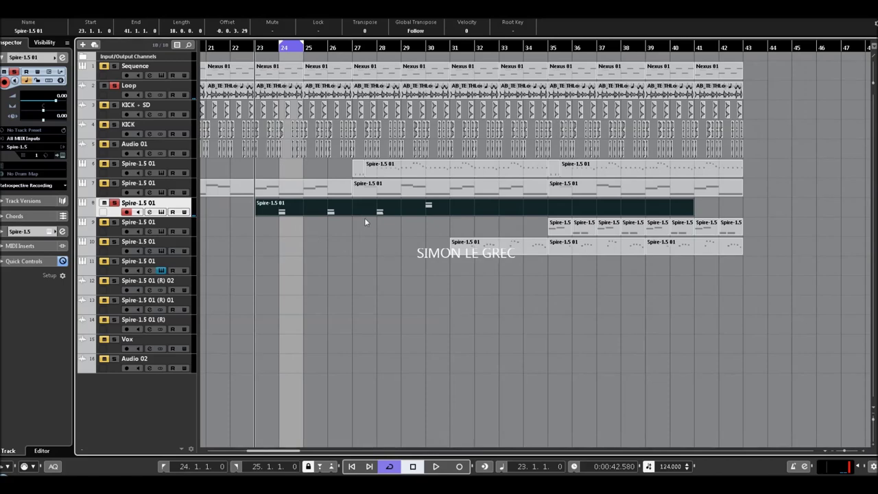
click(156, 166)
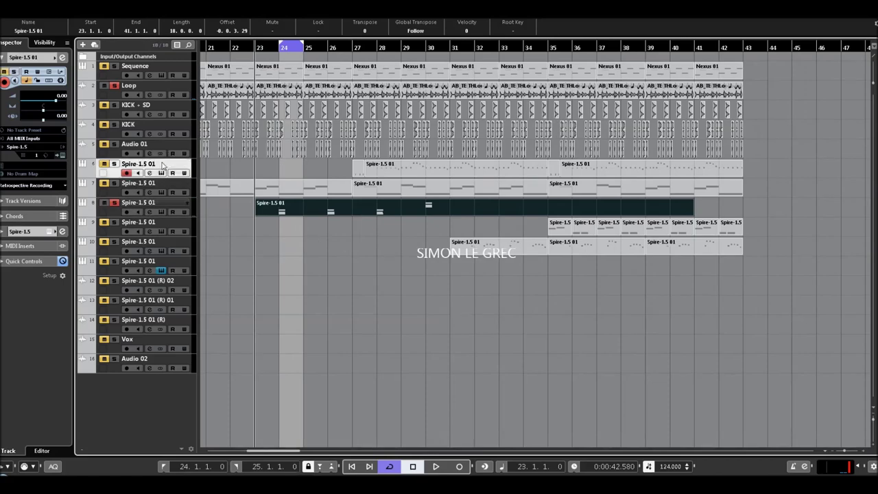
click(354, 46)
mouse_move(356, 44)
mouse_down()
mouse_move(357, 61)
mouse_move(398, 42)
mouse_move(438, 42)
mouse_up()
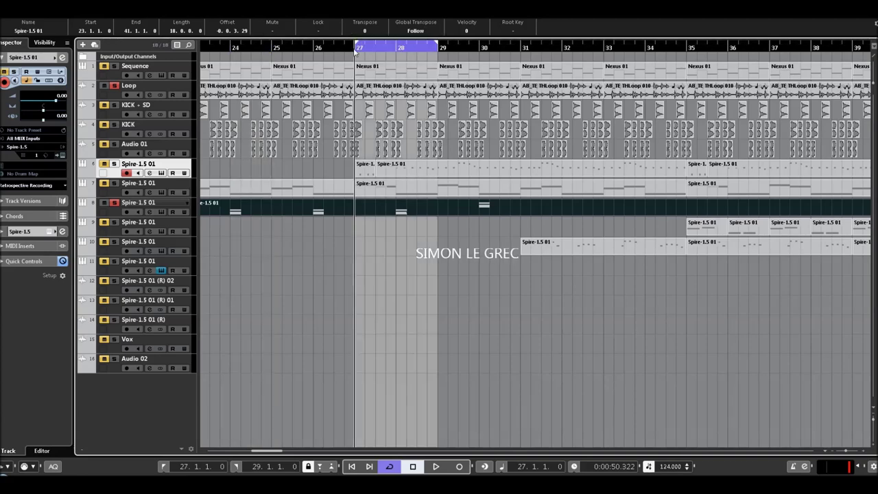
Solo track 6, play the loop with the Loop track unsoloed, then stop.
click(114, 163)
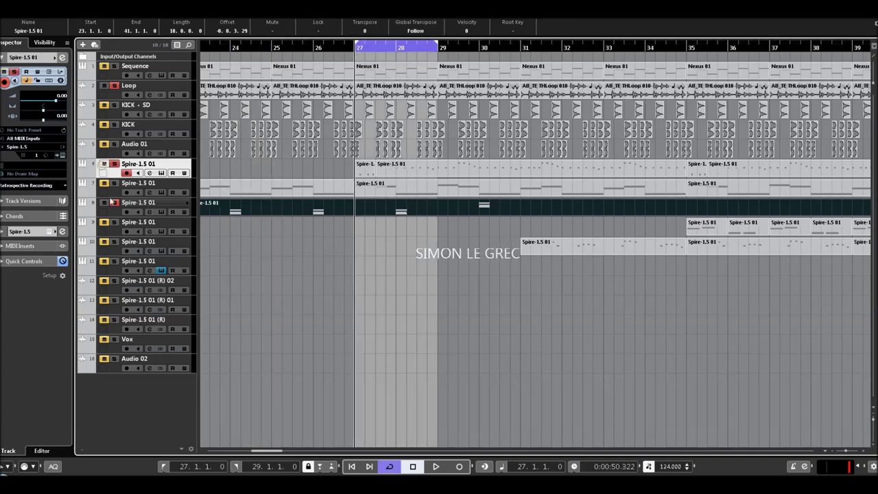
key(space)
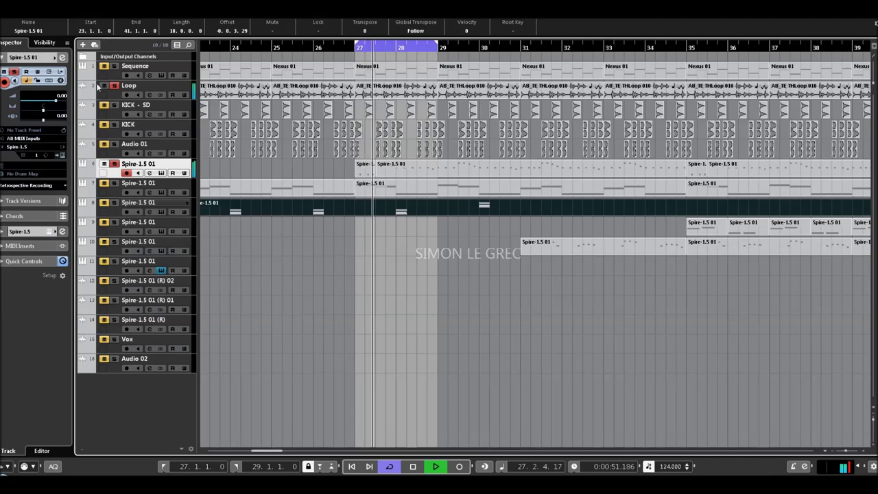
click(114, 86)
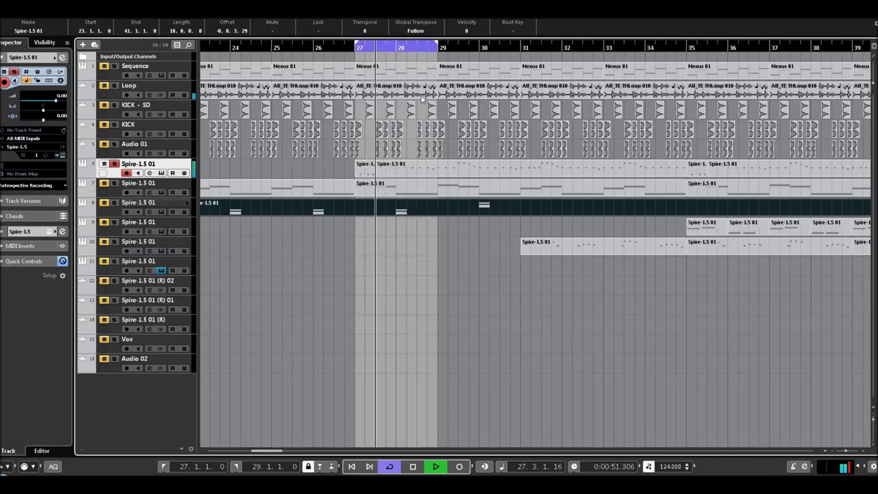
key(space)
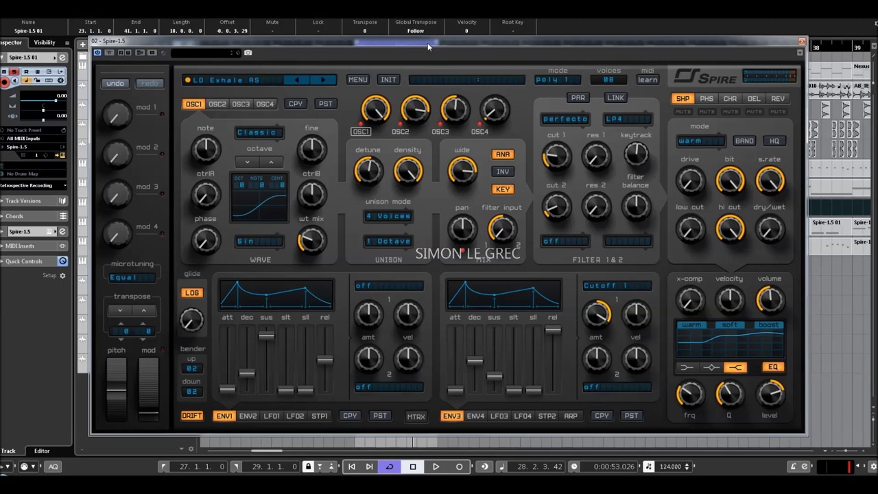
While playing, raise the LD Exhale AS filter 1 cutoff to 355, then stop and close Spire.
key(space)
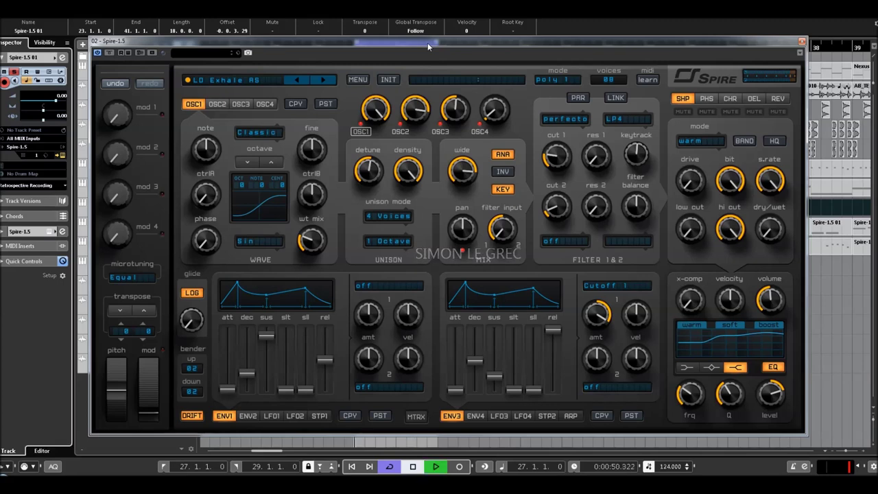
mouse_move(561, 153)
mouse_down()
mouse_move(555, 115)
mouse_move(561, 175)
mouse_move(553, 136)
mouse_up()
key(space)
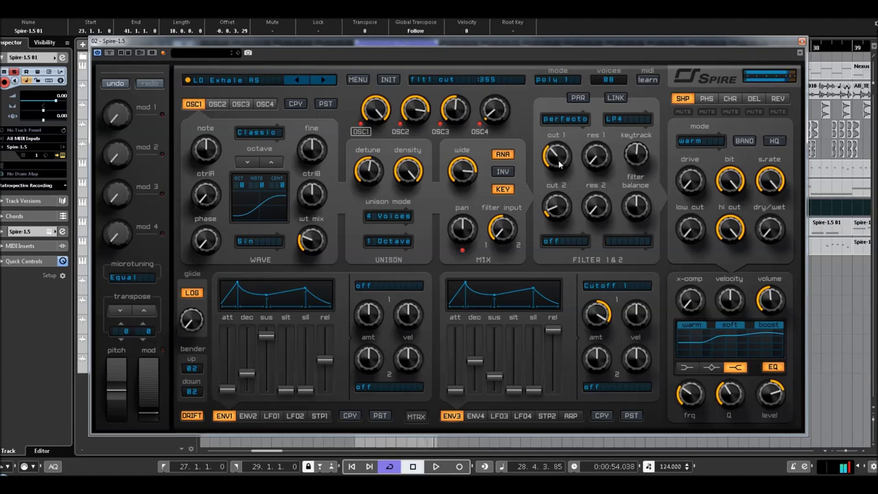
click(802, 42)
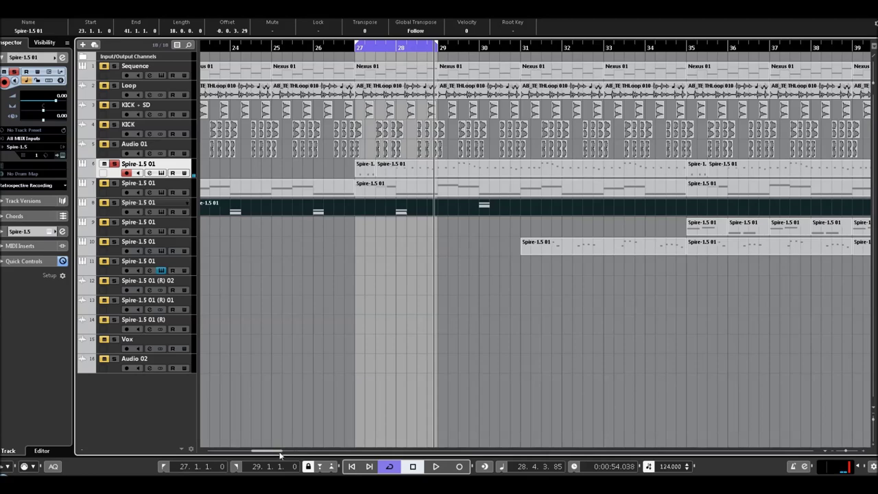
Move the playback position to bar 31 while checking Spire tracks 10 and 6.
drag(275, 451, 289, 453)
click(161, 247)
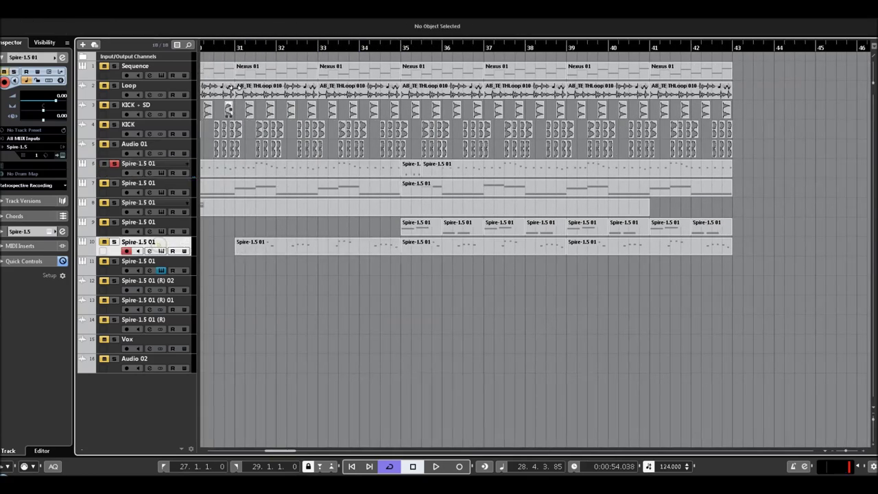
drag(237, 46, 238, 49)
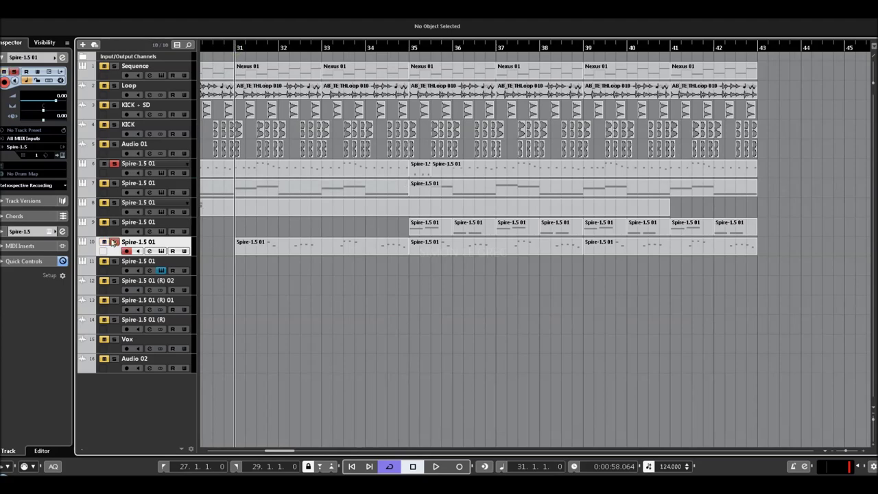
click(101, 174)
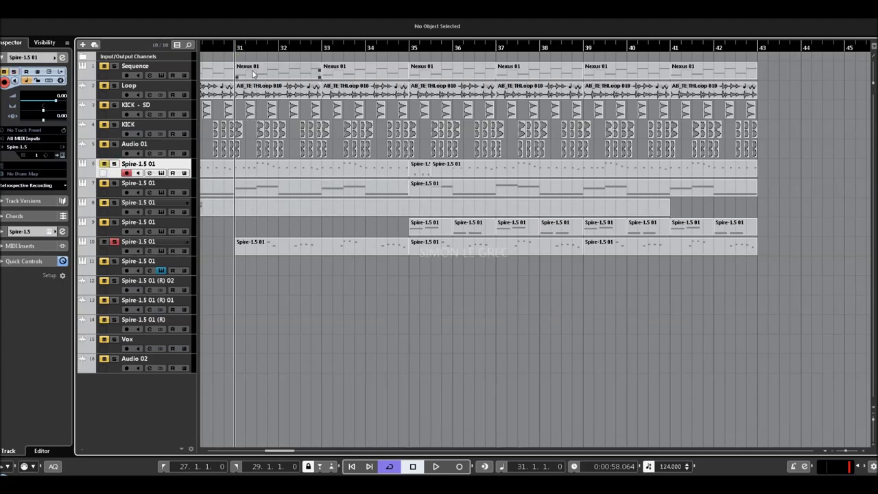
Play briefly, stop, then make track 10 active with input monitoring on.
key(space)
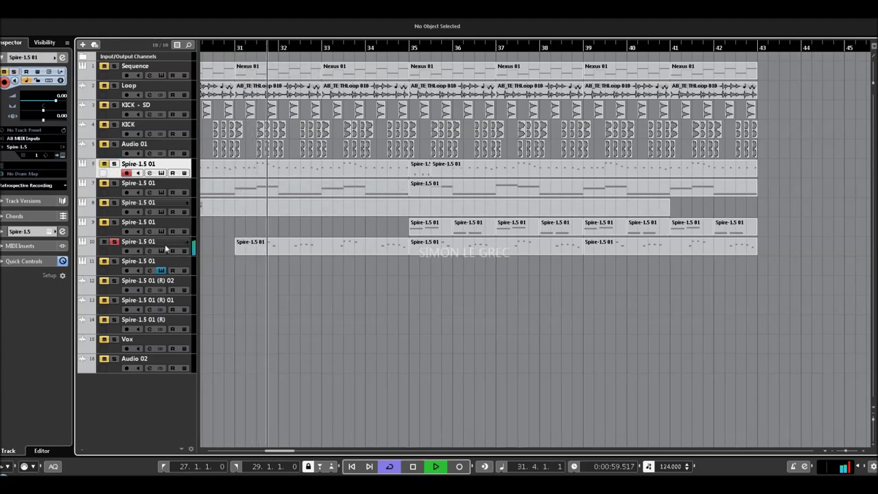
key(space)
click(159, 244)
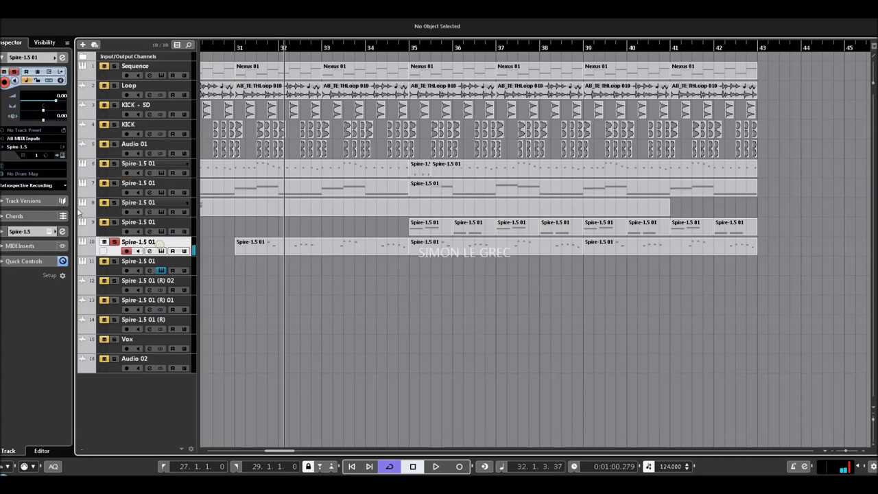
click(60, 156)
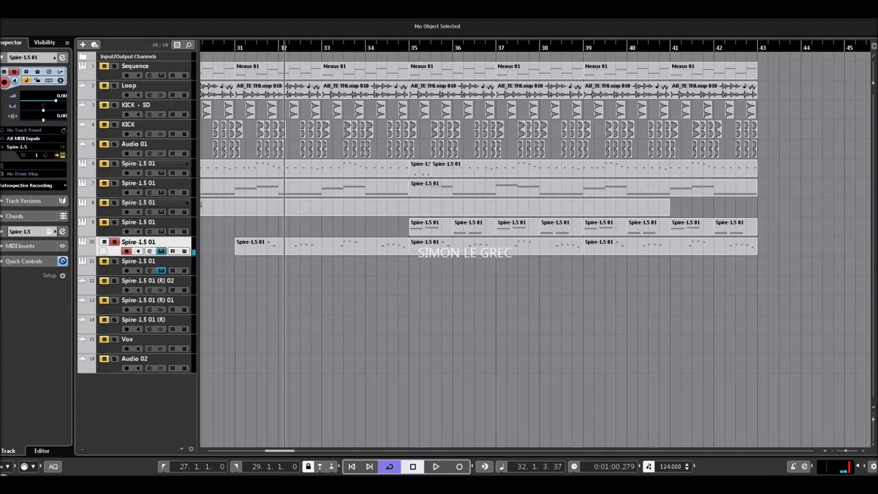
Open track 10's Spire editor and play from the loop start, moving the window aside.
click(62, 57)
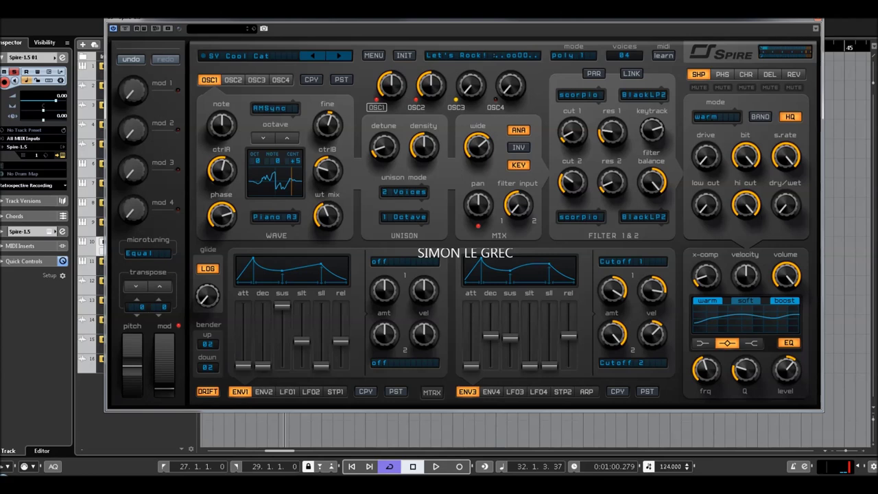
key(KP_1)
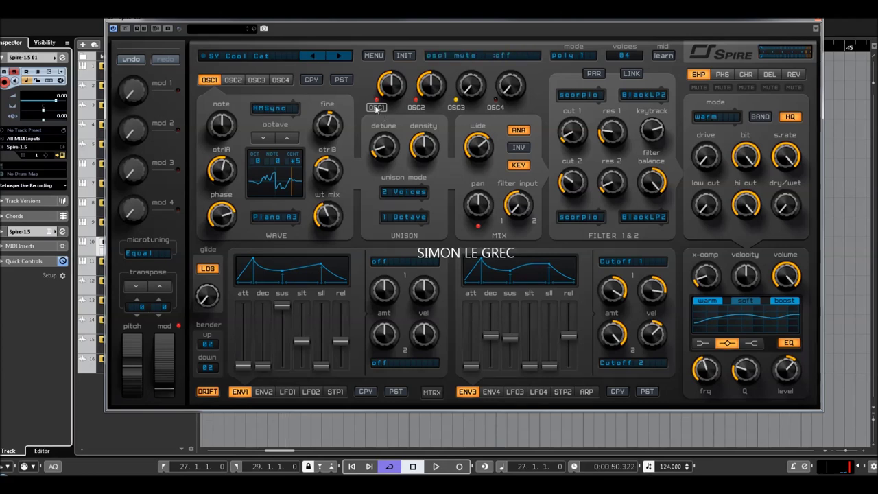
key(space)
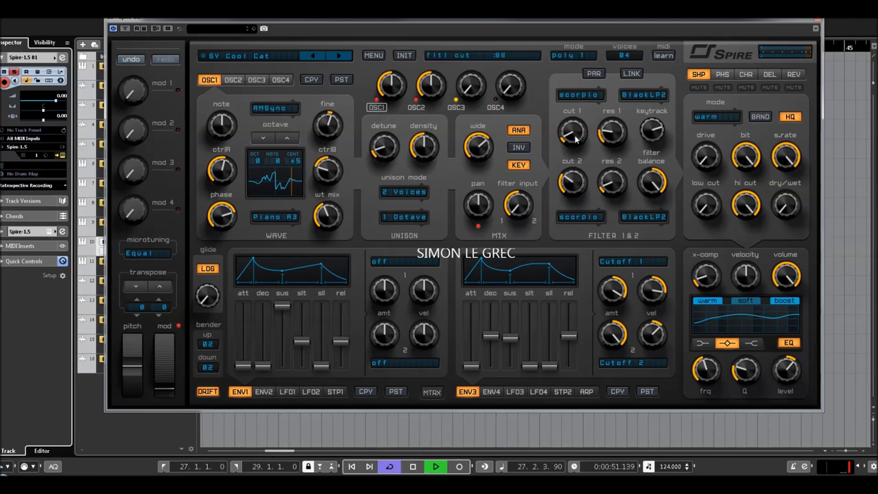
drag(388, 21, 387, 94)
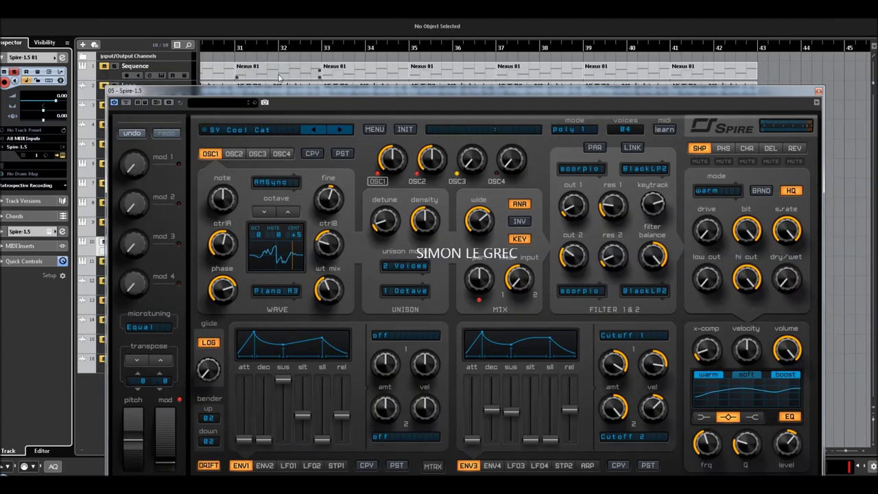
drag(384, 90, 413, 368)
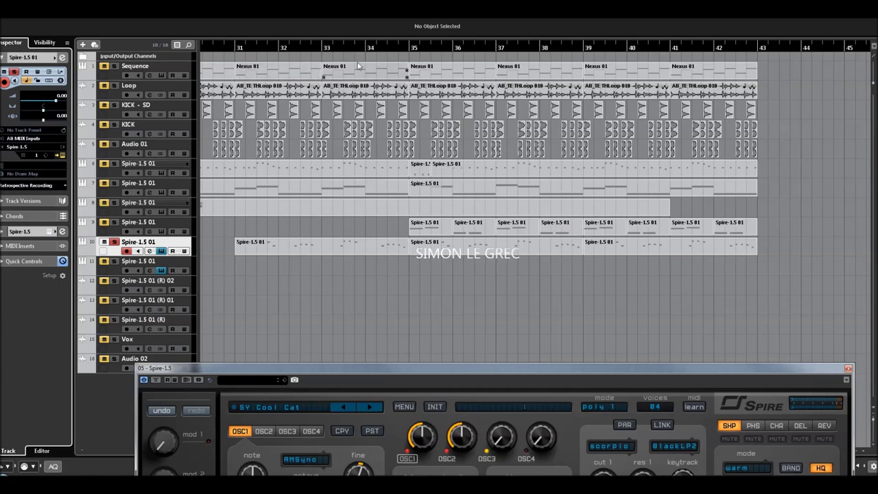
Set the cycle range to bars 31–32 and play the looped bar.
click(236, 48)
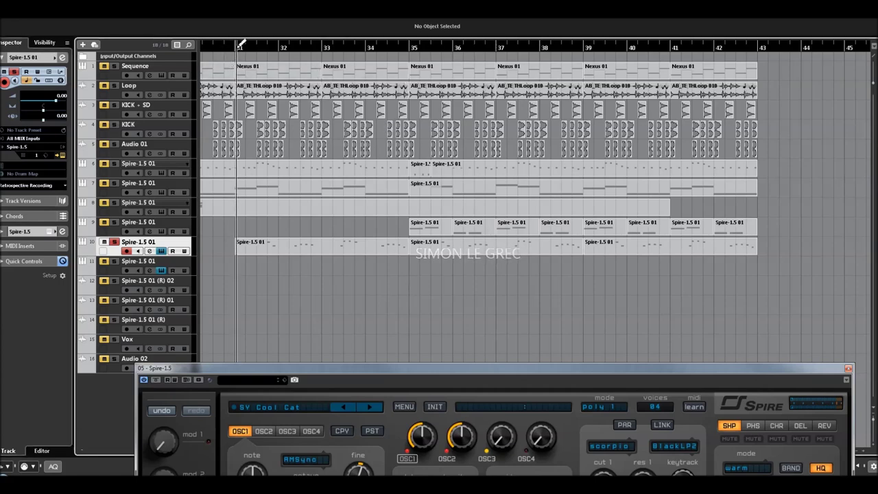
drag(239, 42, 279, 43)
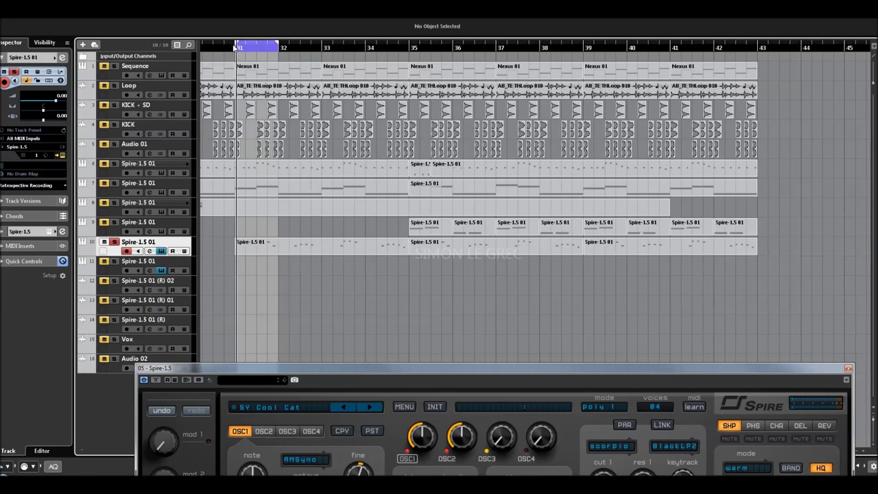
key(space)
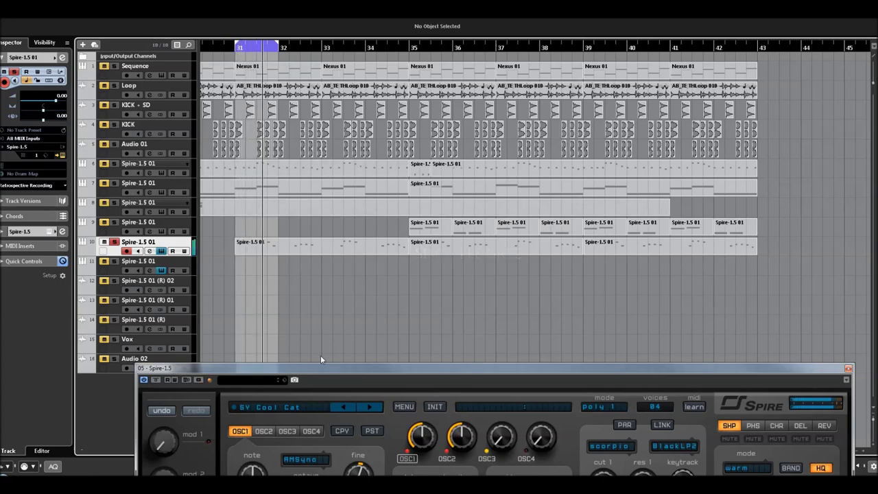
drag(328, 369, 281, 39)
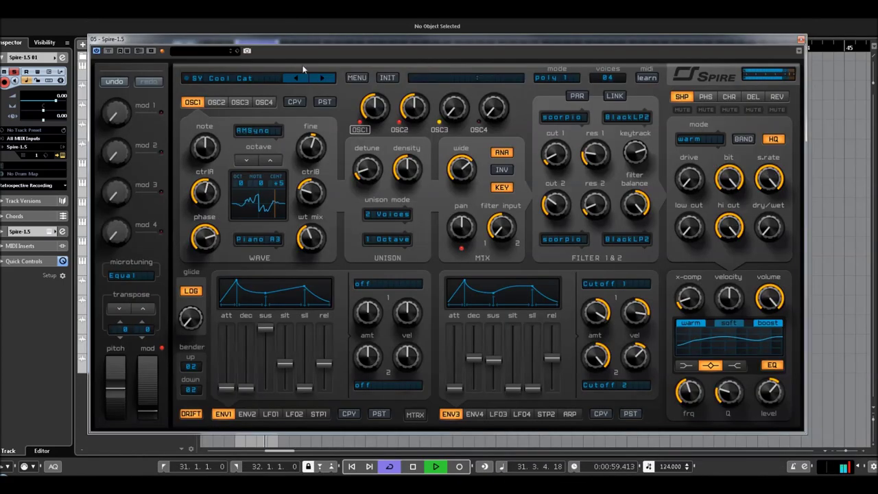
Raise the SY Cool Cat filter 1 cutoff and OSC1 ctrlB, then stop and close Spire.
drag(555, 155, 553, 93)
mouse_move(312, 192)
mouse_down()
mouse_move(320, 179)
mouse_move(330, 203)
mouse_up()
key(space)
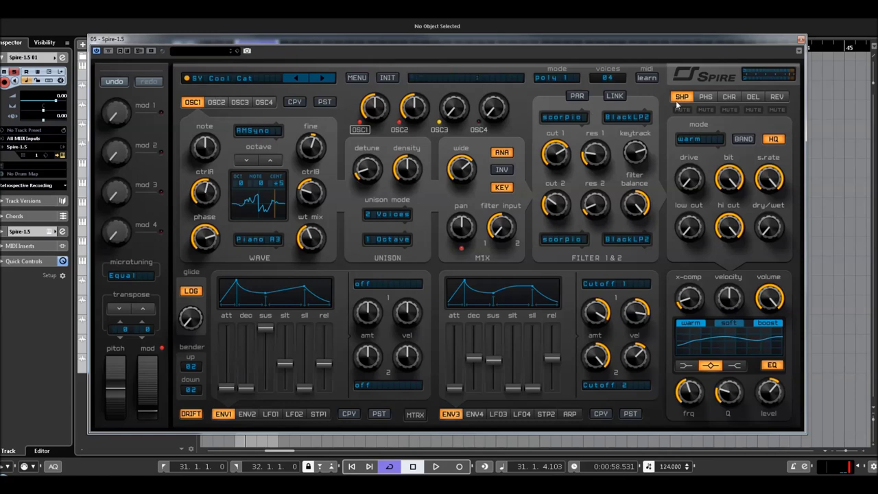
click(801, 40)
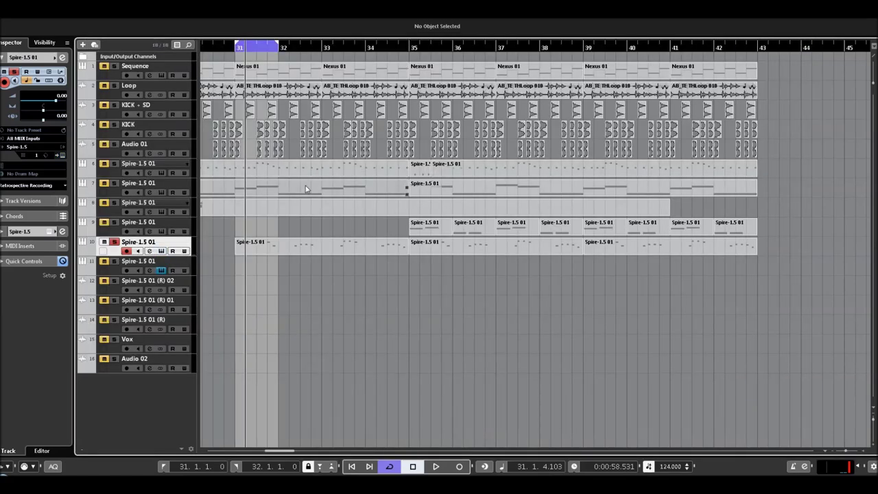
Record-arm track 9, play a bars 35–37 loop, and open its Spire on ARP InSpire Swin.
click(165, 227)
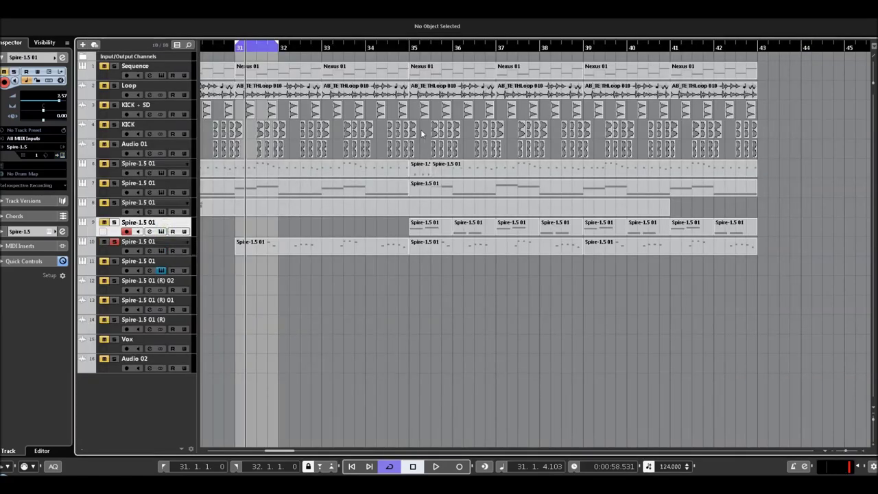
drag(411, 46, 464, 46)
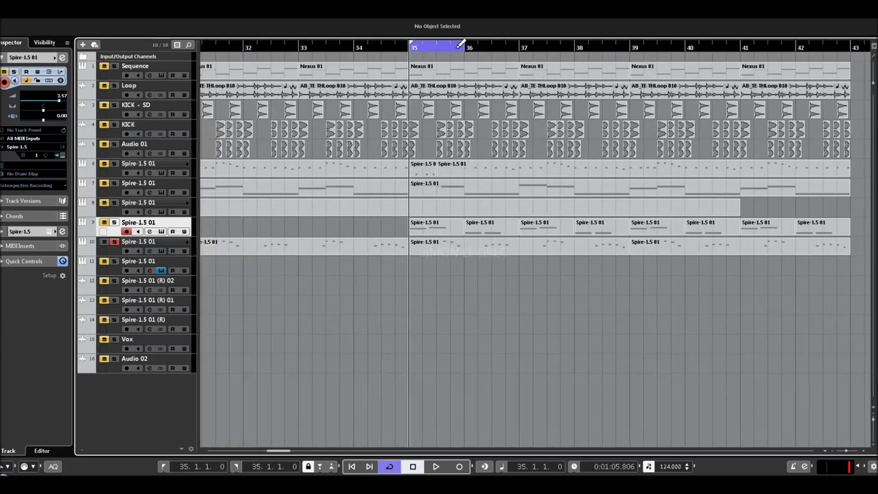
click(125, 232)
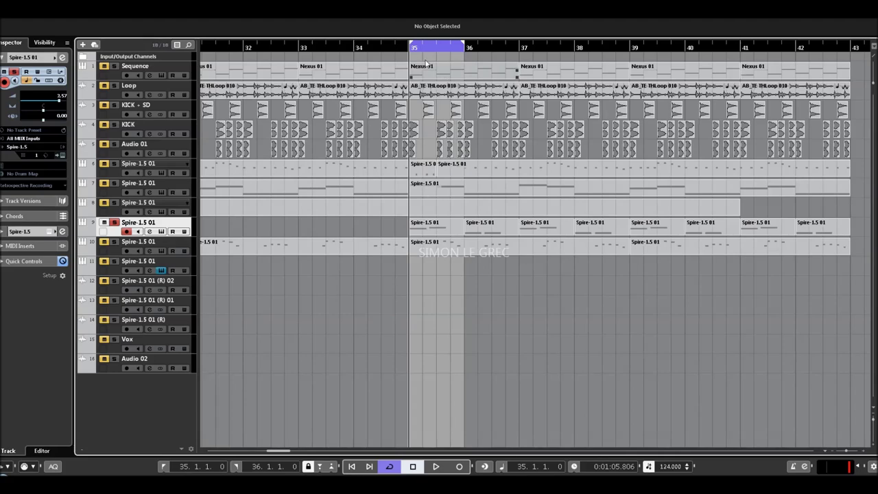
key(space)
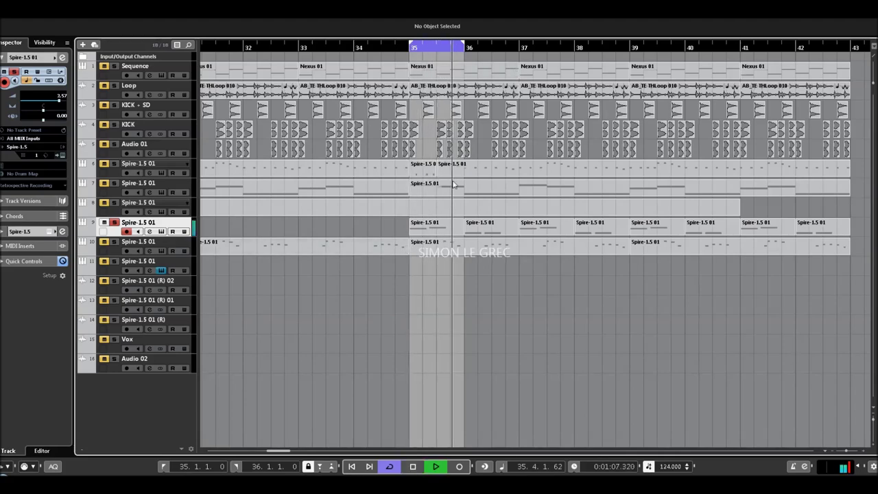
drag(464, 47, 519, 46)
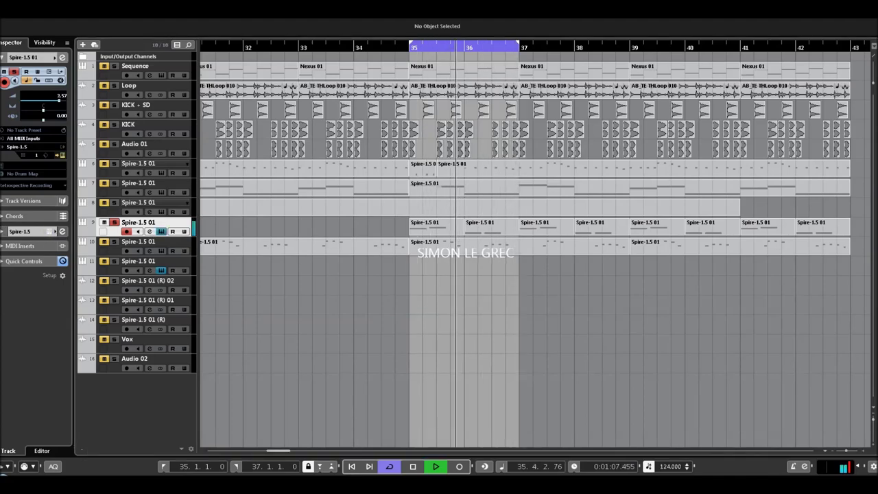
click(62, 231)
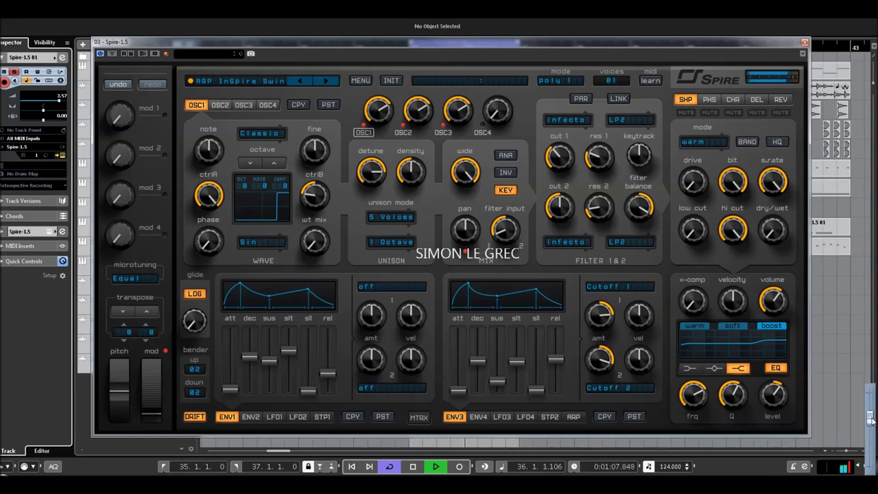
Raise track 9's filter 1 cutoff, lower oscillator 1's filter input, and close Spire.
drag(563, 162, 563, 128)
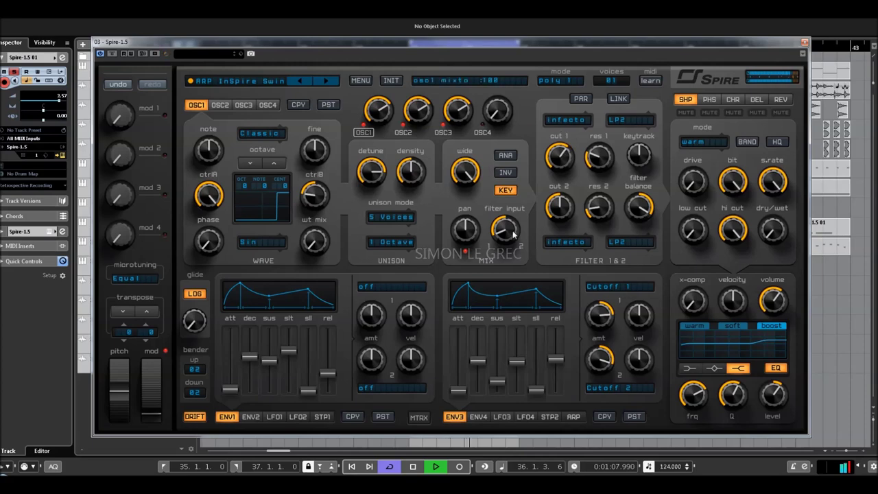
drag(520, 175, 522, 201)
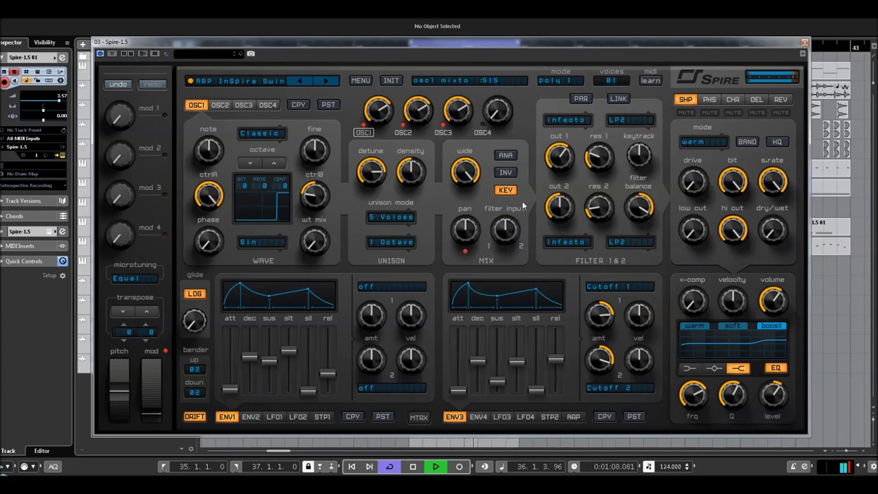
click(805, 43)
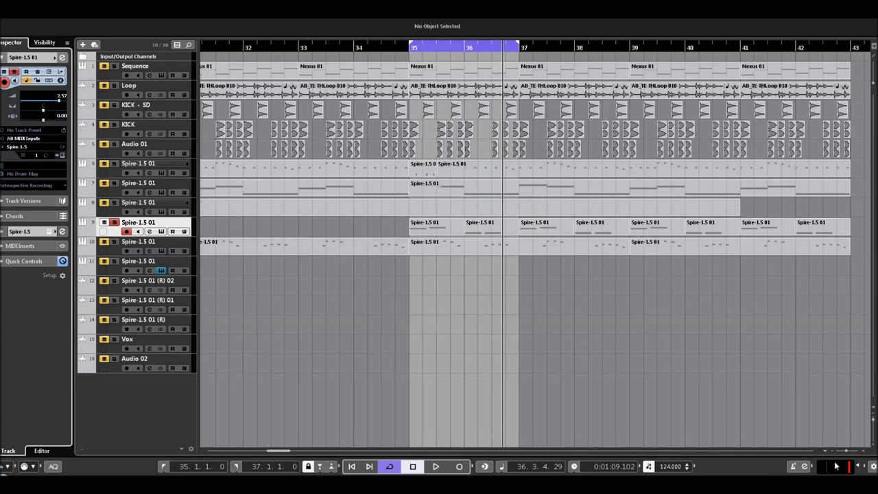
drag(849, 455, 844, 451)
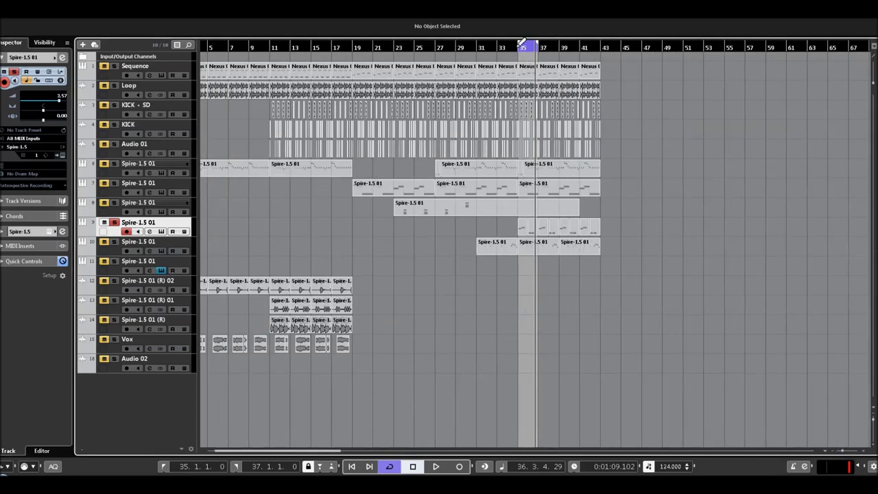
drag(516, 48, 511, 206)
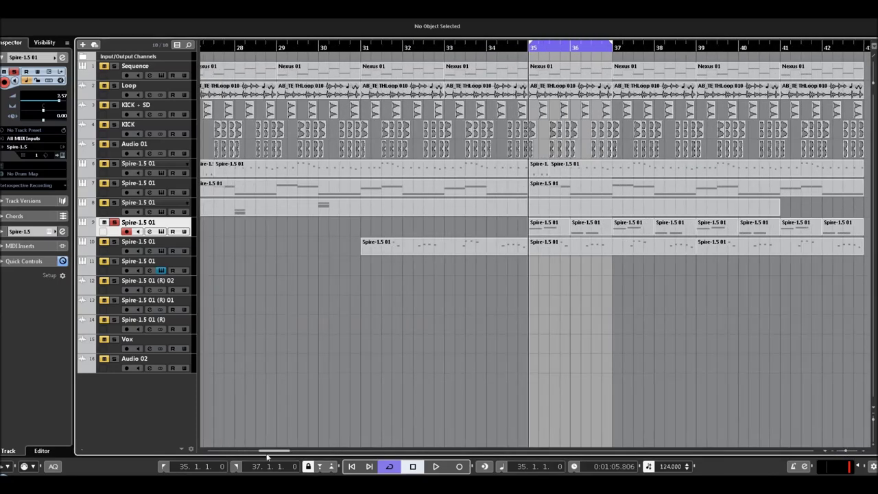
drag(268, 453, 284, 451)
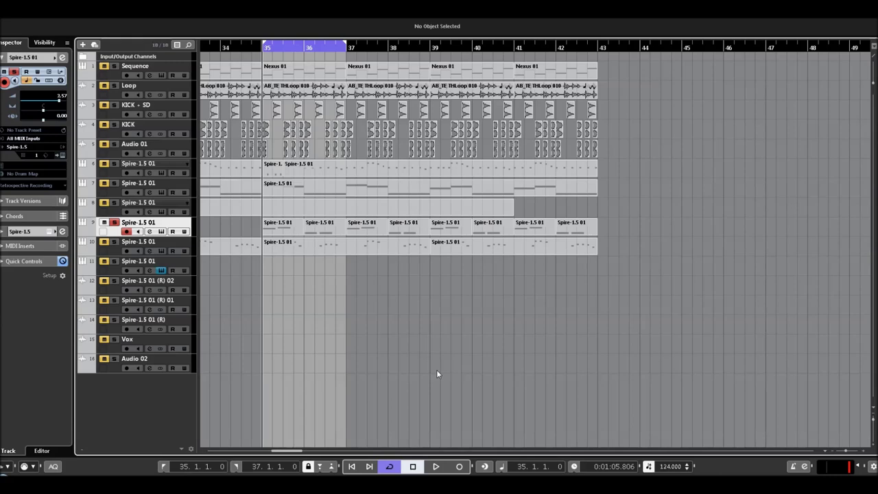